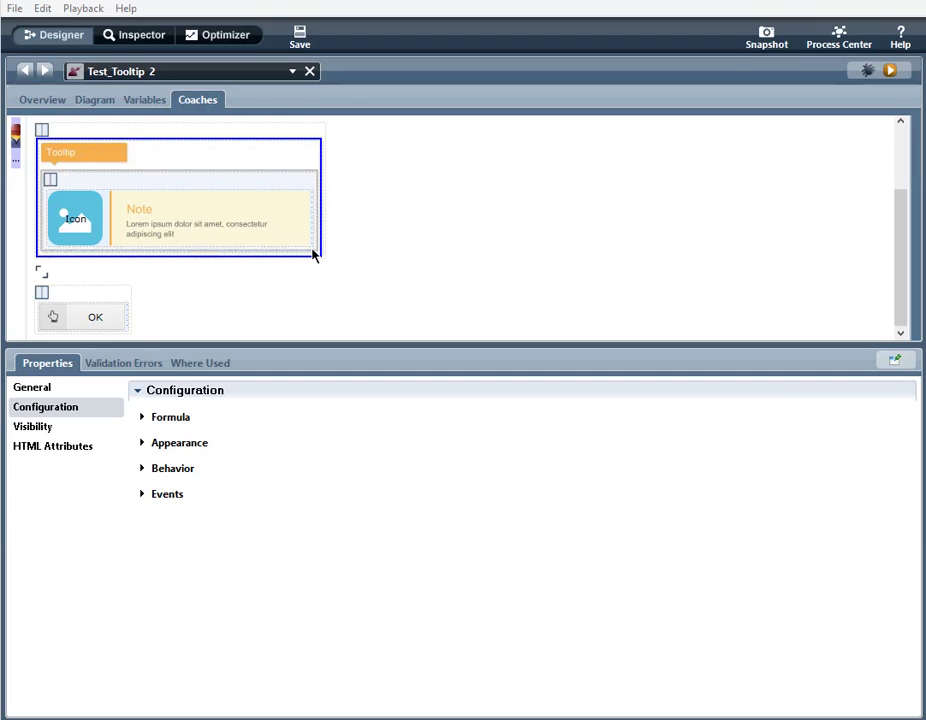
# Step: Check the Tooltip's Formula and General pages, then expand its Appearance settings
pyautogui.click(143, 420)
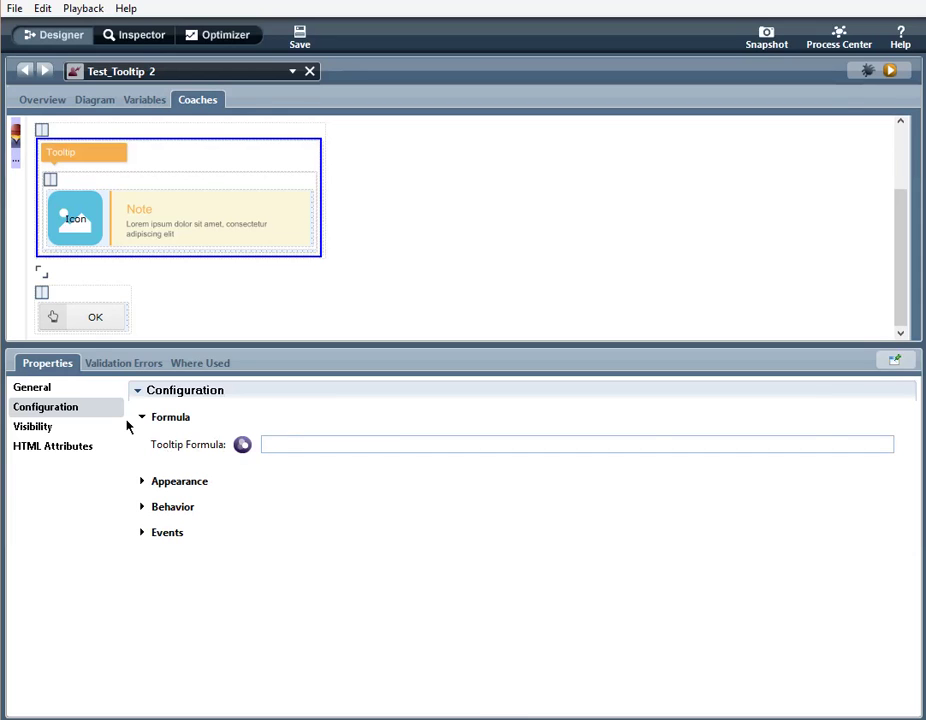
pyautogui.click(22, 387)
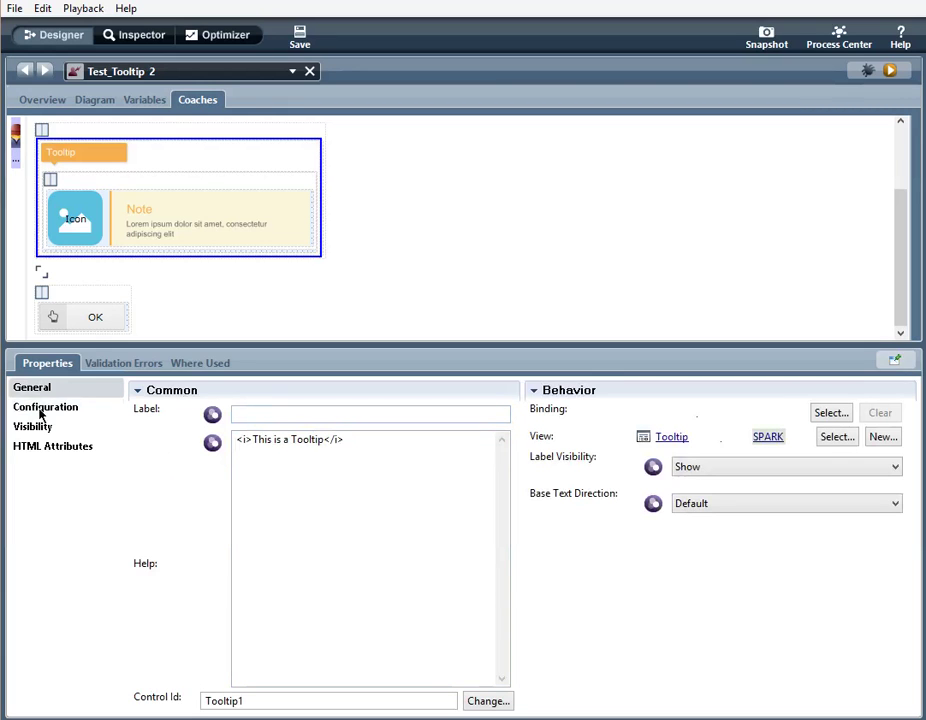
pyautogui.click(40, 410)
pyautogui.click(143, 420)
pyautogui.click(141, 443)
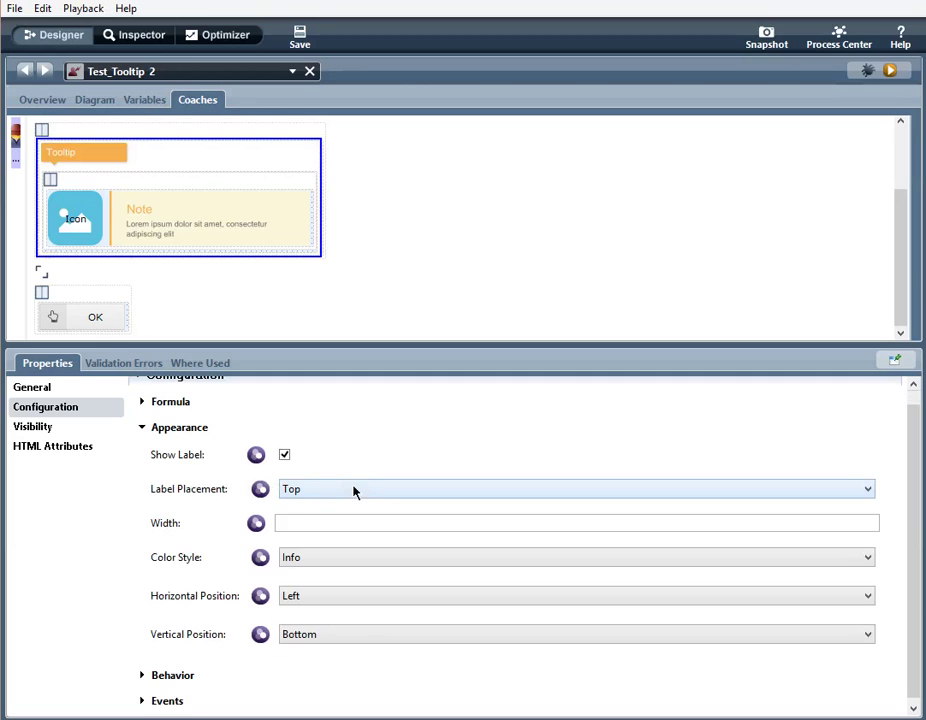
# Step: Confirm Top label placement, Info colour style, Left and Bottom position, then collapse Appearance
pyautogui.click(353, 491)
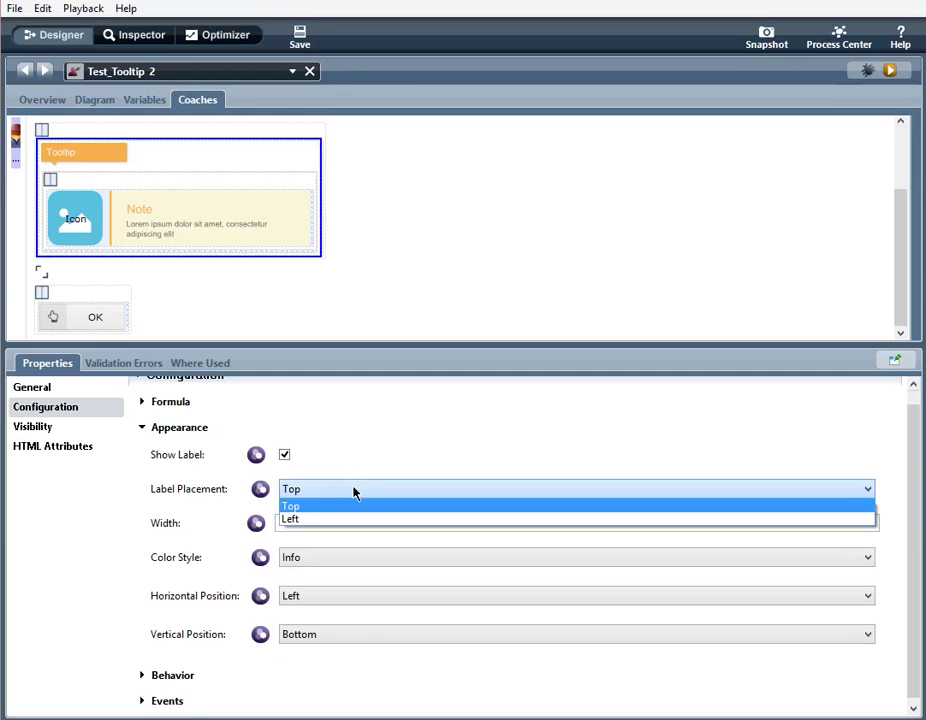
pyautogui.click(350, 506)
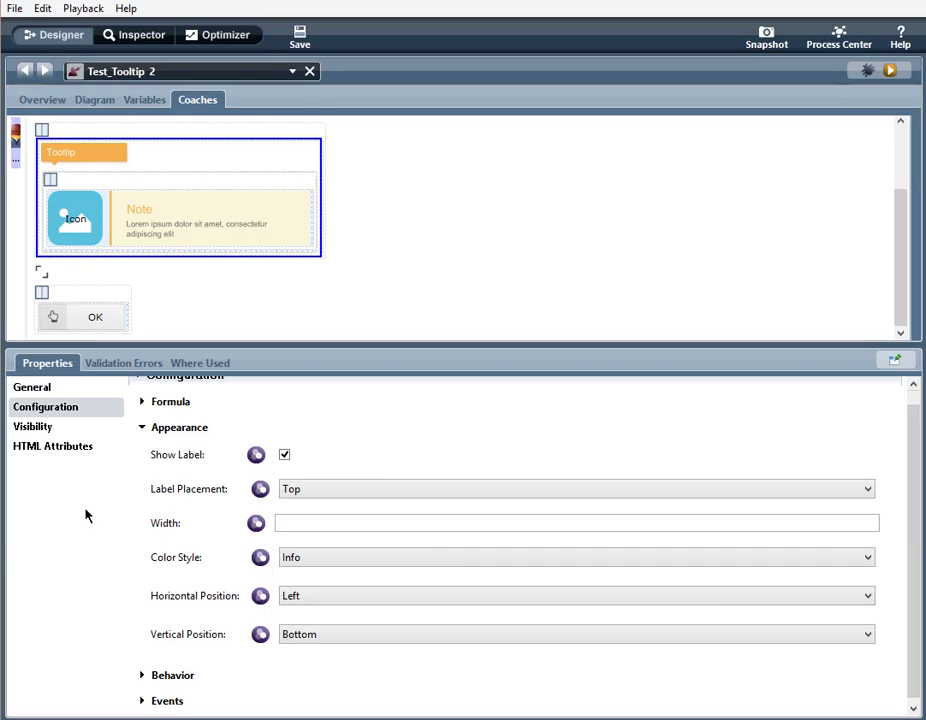
pyautogui.click(351, 559)
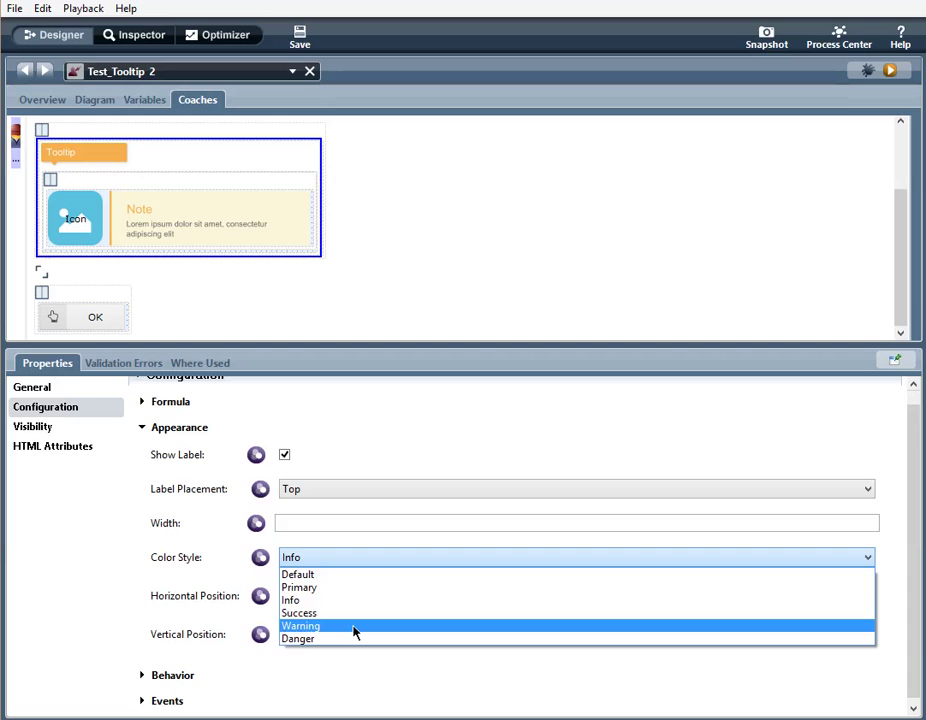
pyautogui.click(82, 585)
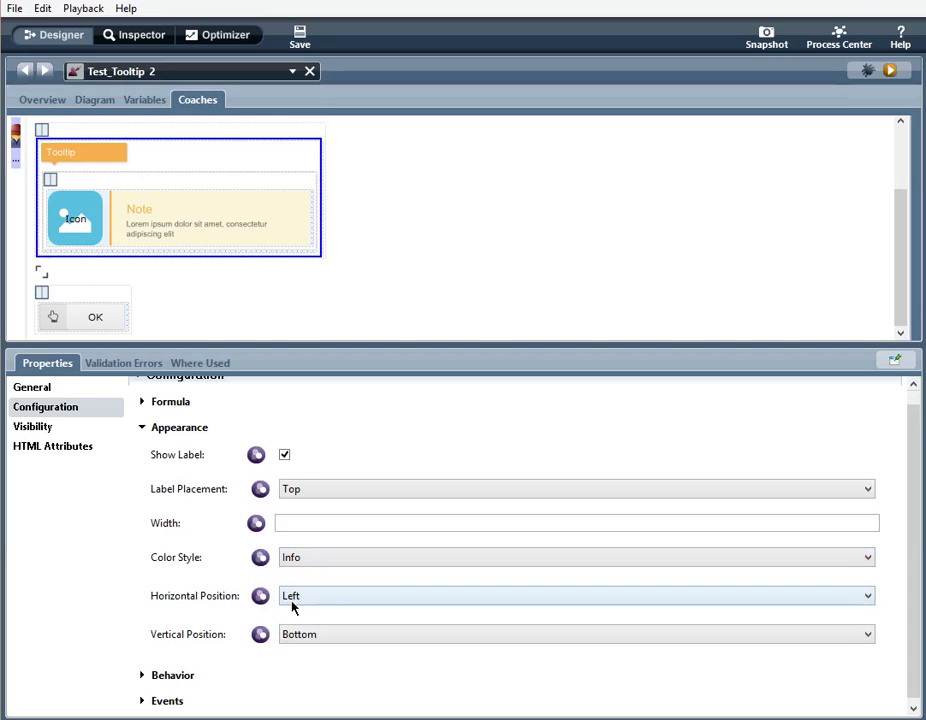
pyautogui.click(336, 597)
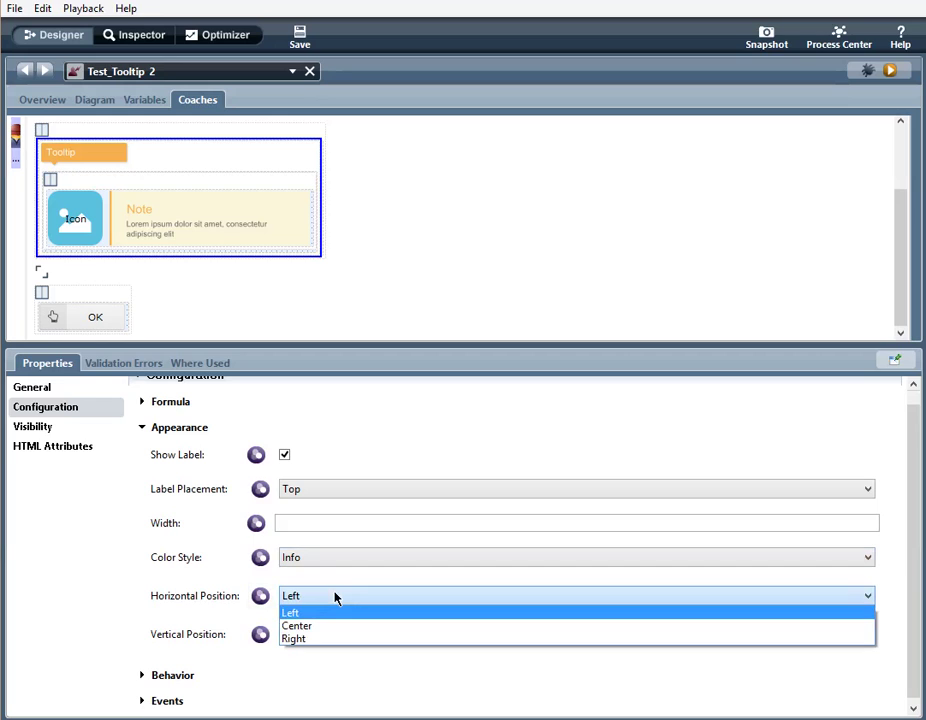
pyautogui.click(80, 612)
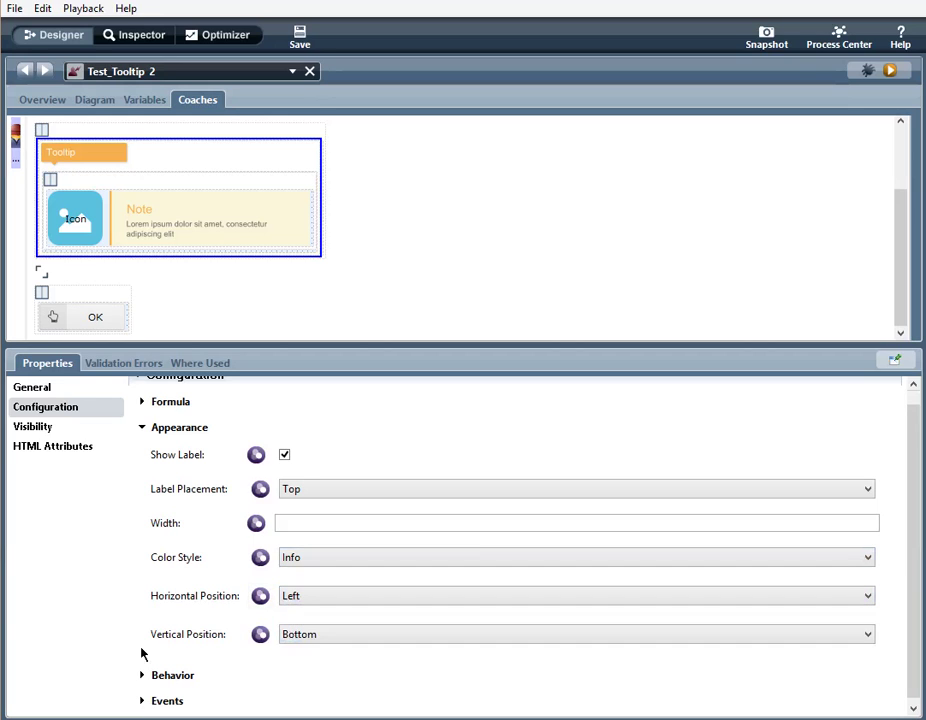
pyautogui.click(325, 636)
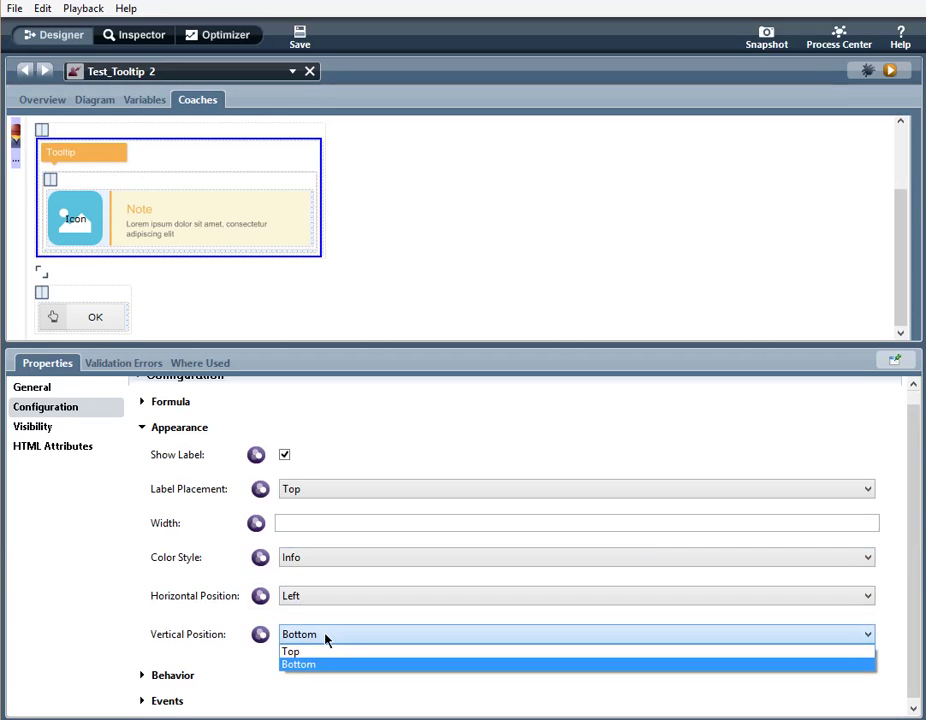
pyautogui.click(141, 428)
pyautogui.click(141, 428)
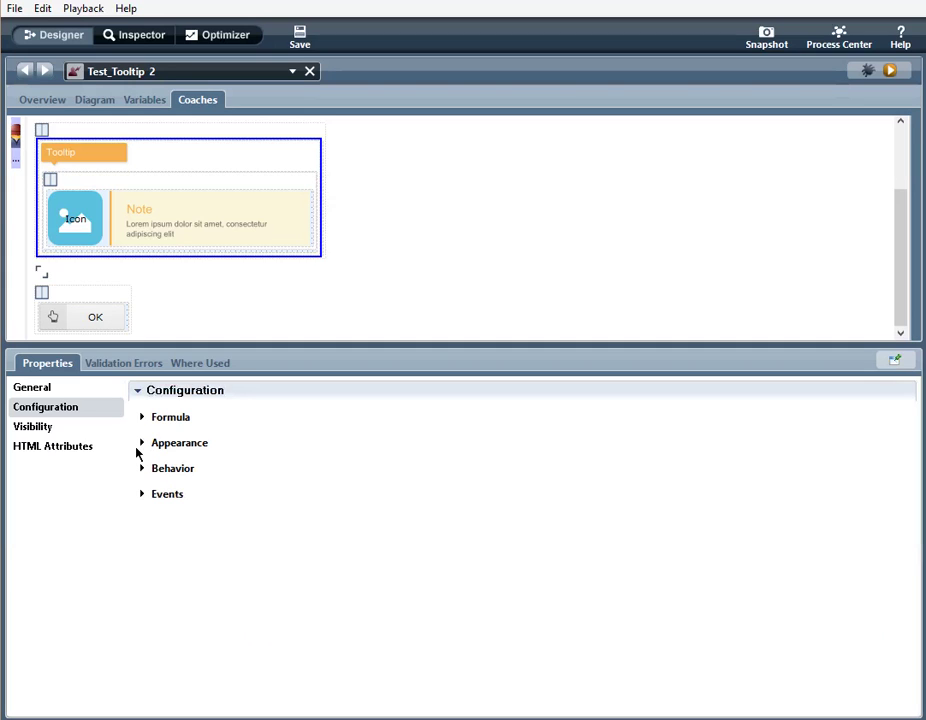
pyautogui.click(141, 468)
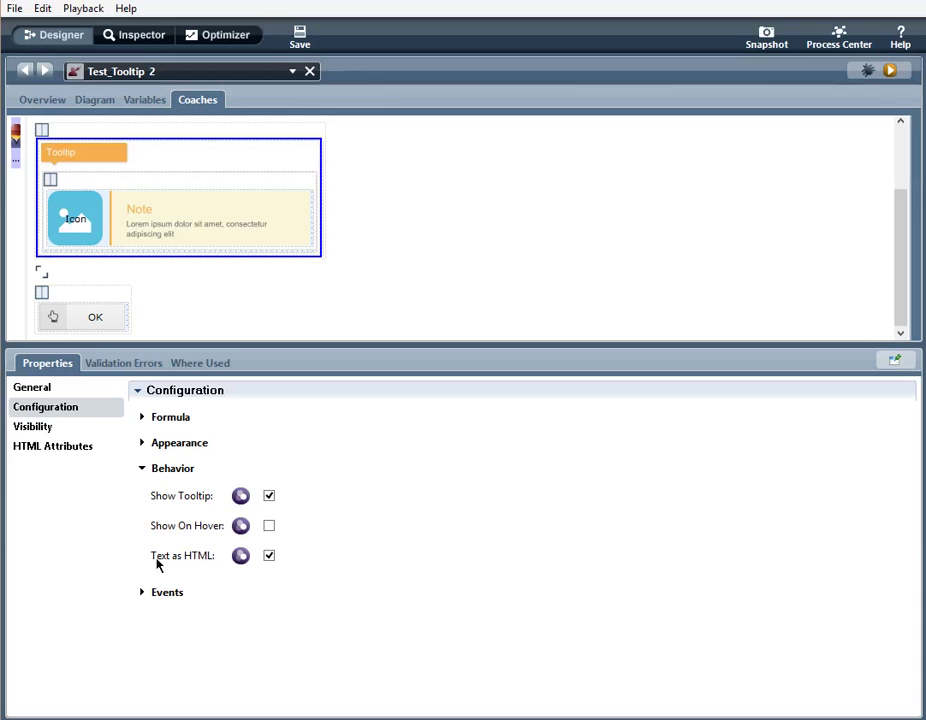
pyautogui.click(32, 388)
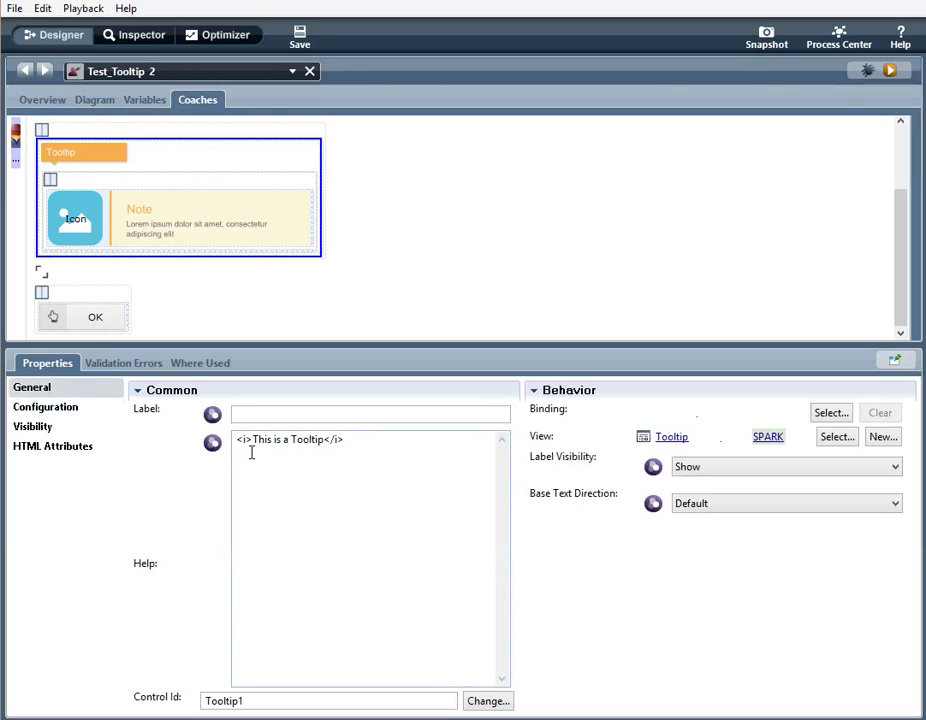
pyautogui.click(73, 409)
pyautogui.click(143, 468)
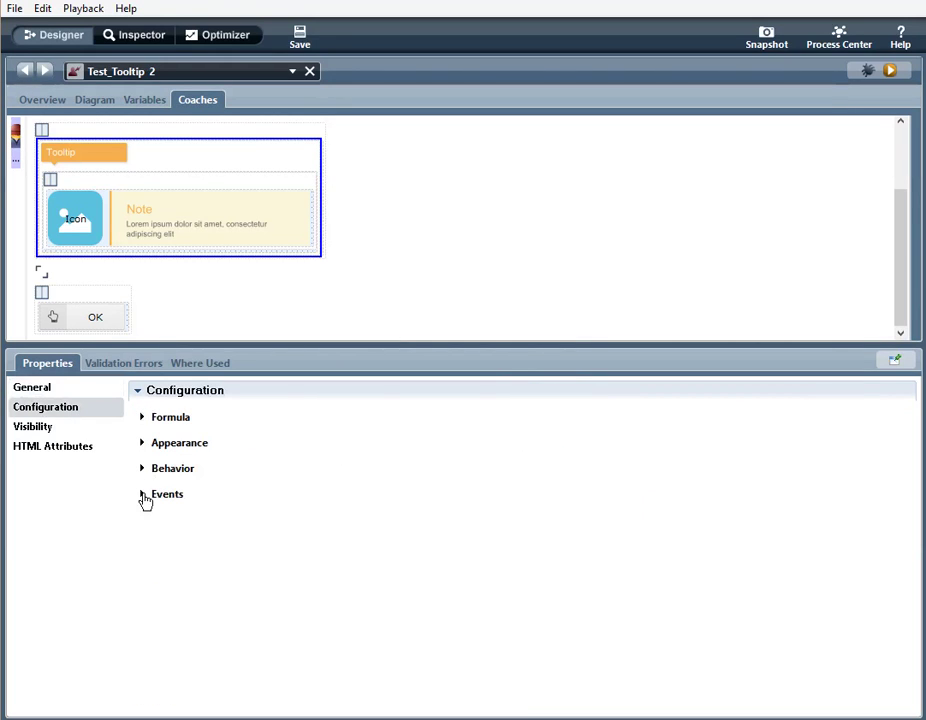
pyautogui.click(143, 494)
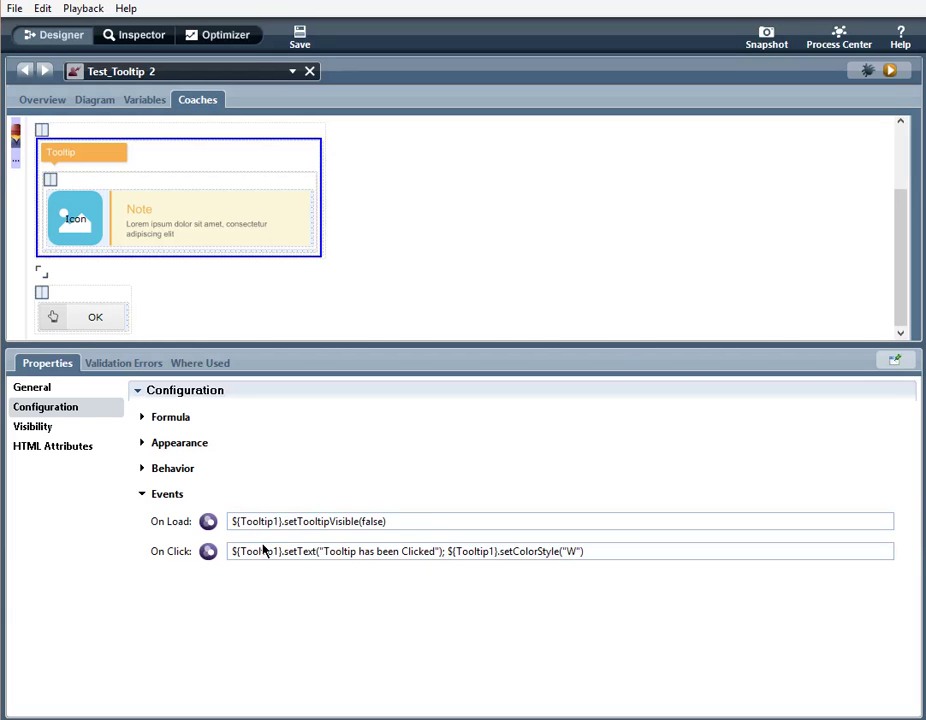
pyautogui.click(74, 389)
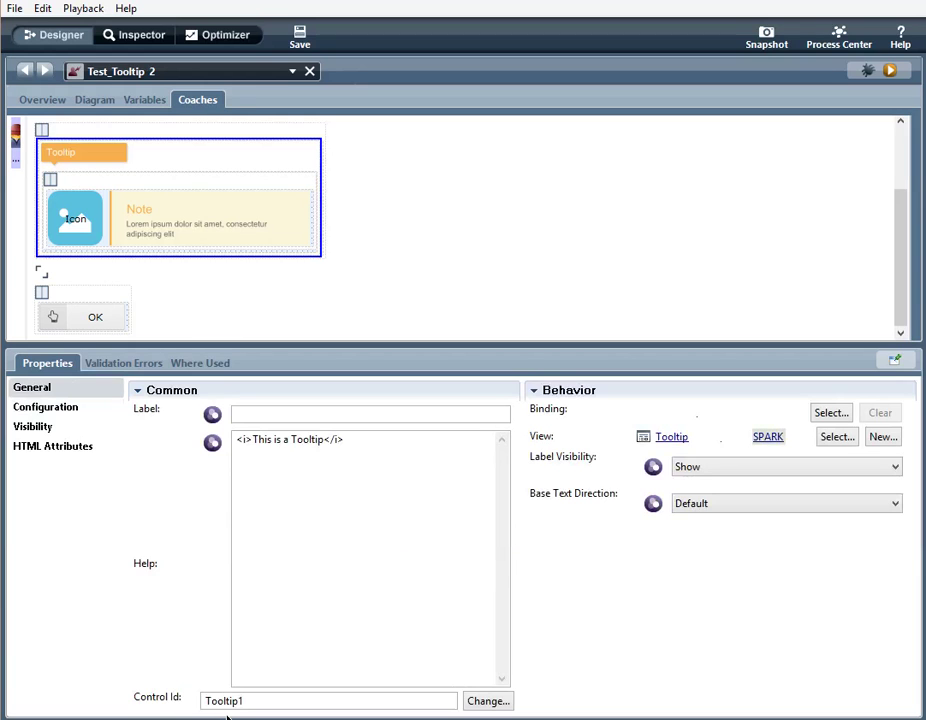
pyautogui.click(60, 408)
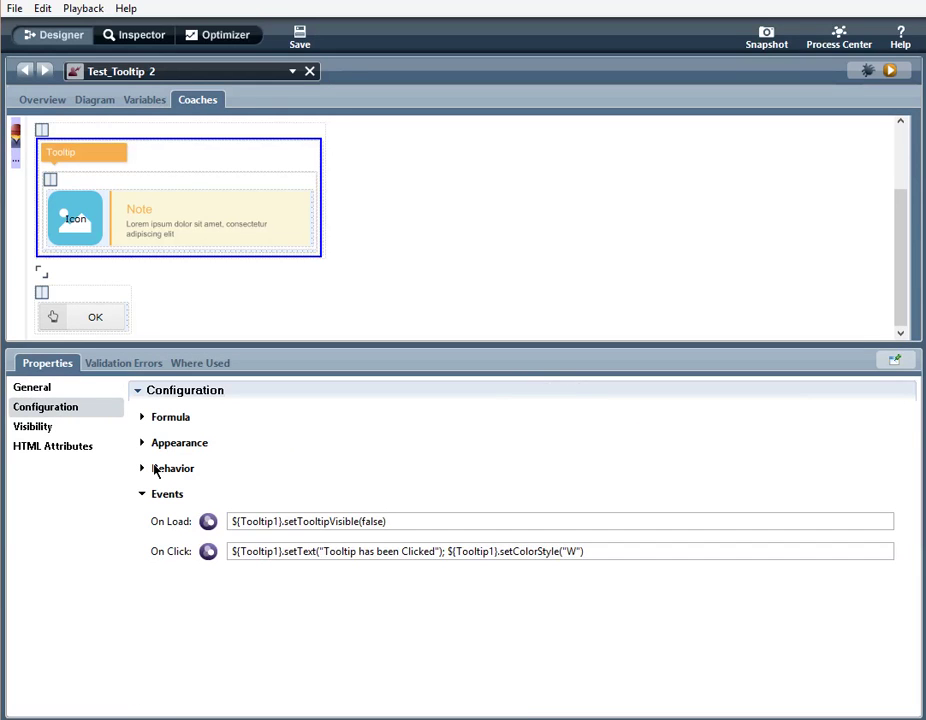
pyautogui.click(160, 494)
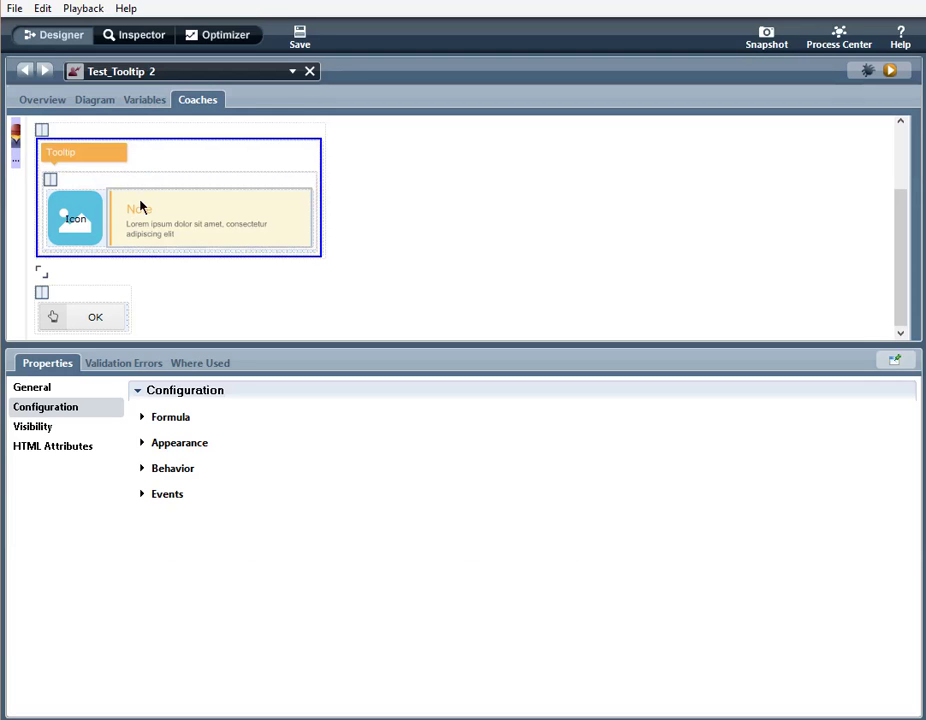
# Step: Select Horizontal_Layout1, the parent of the Icon and Note, and show its General properties
pyautogui.click(76, 214)
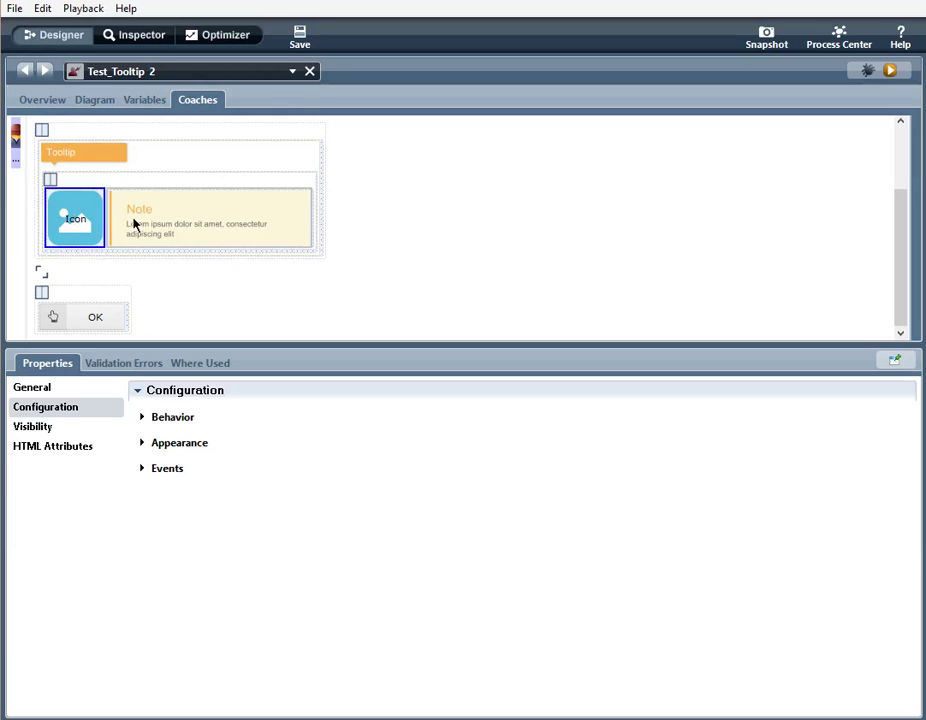
pyautogui.click(133, 224)
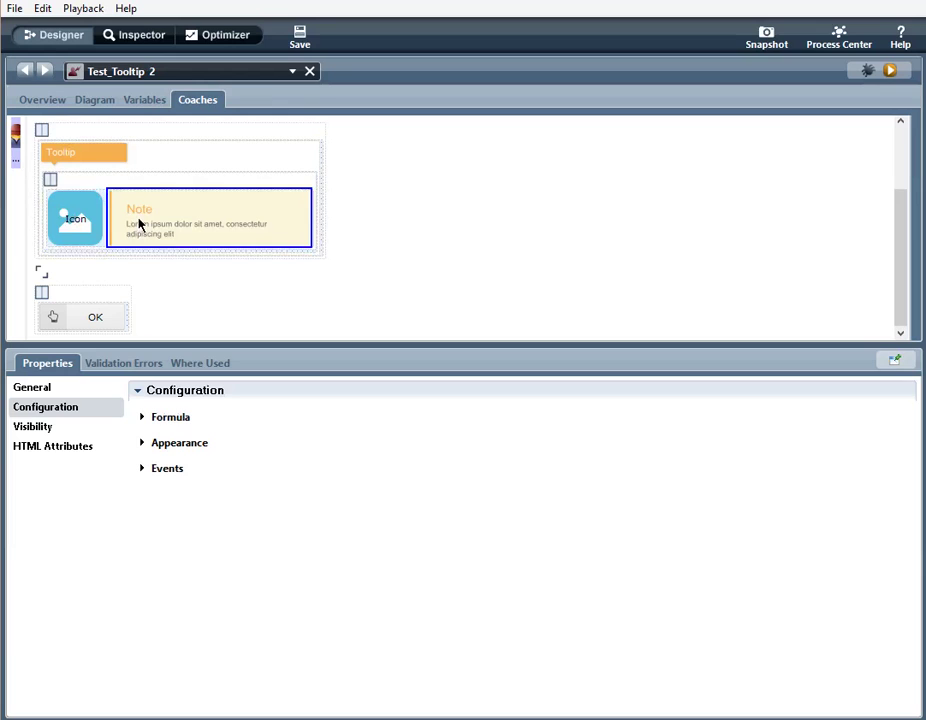
pyautogui.click(91, 186)
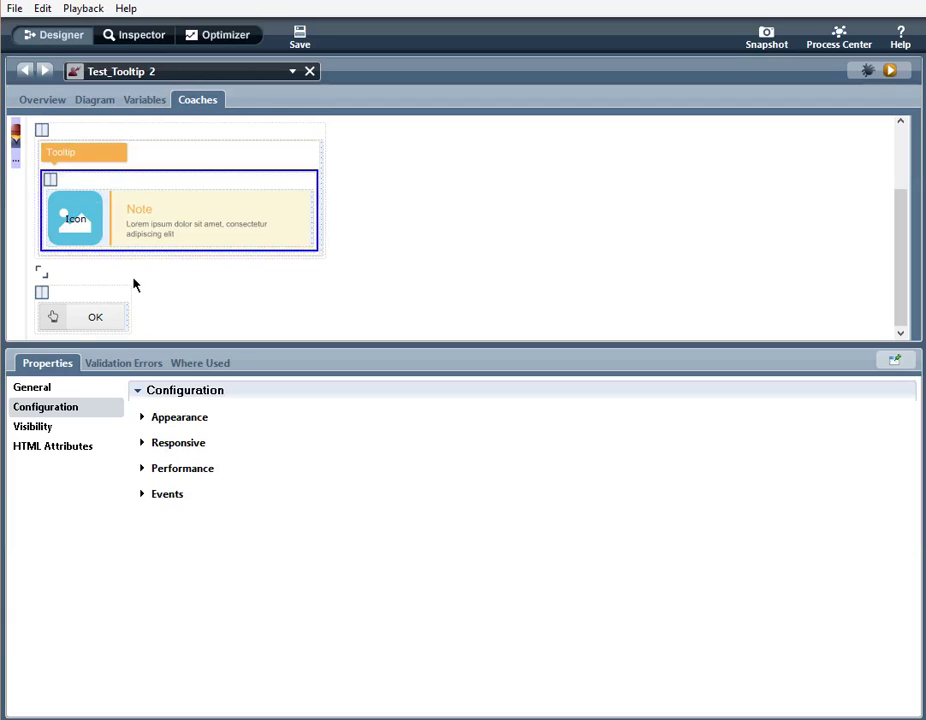
pyautogui.click(45, 389)
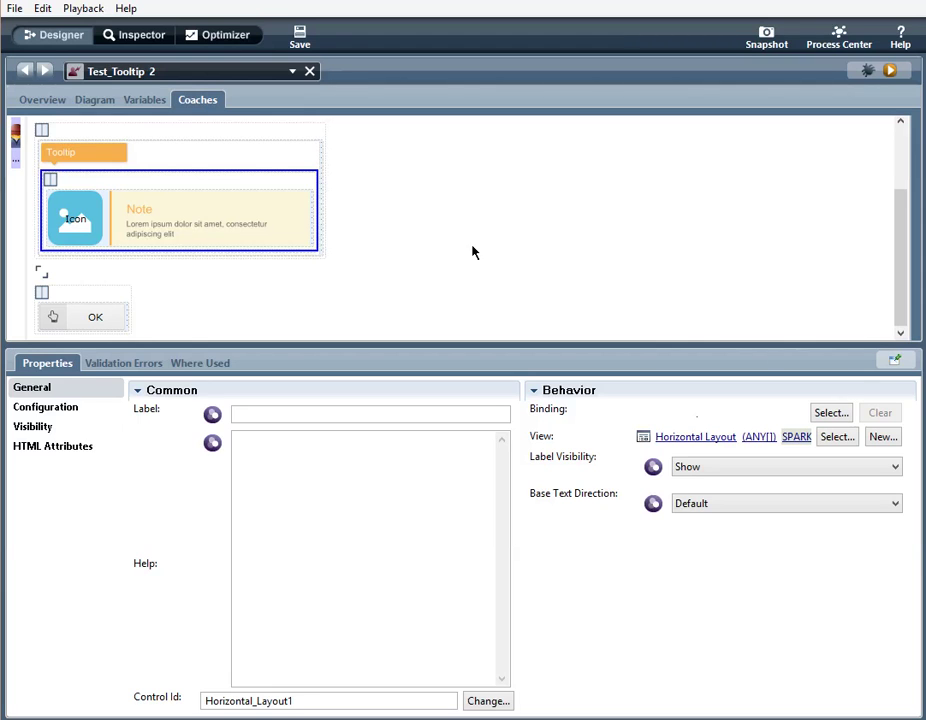
# Step: Select the Icon and review its Appearance: Info colour style, size 25, question-circle icon
pyautogui.click(87, 240)
pyautogui.click(51, 413)
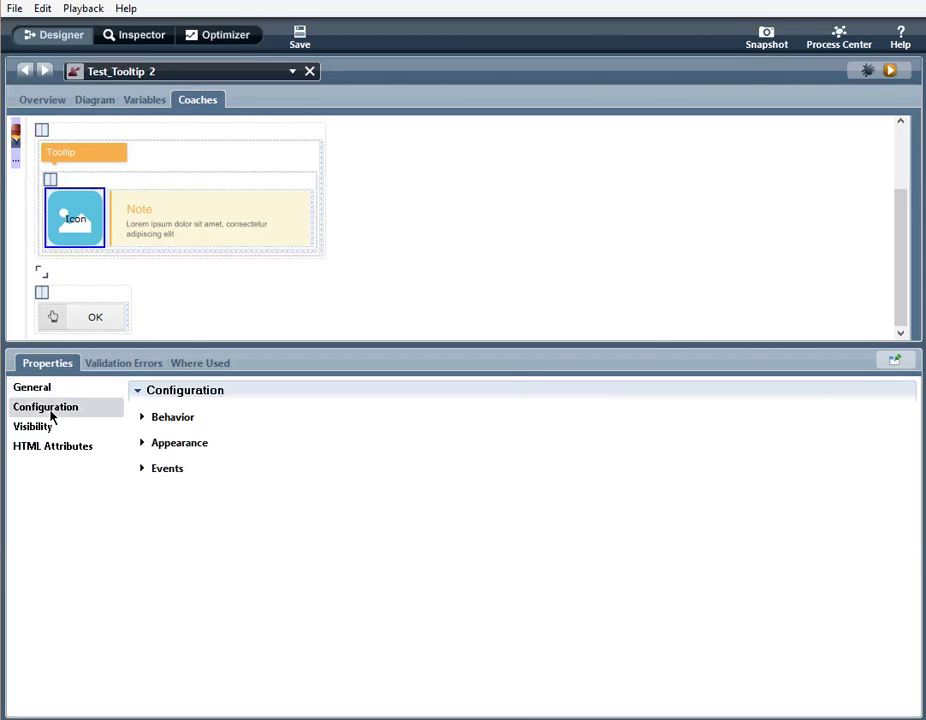
pyautogui.click(144, 419)
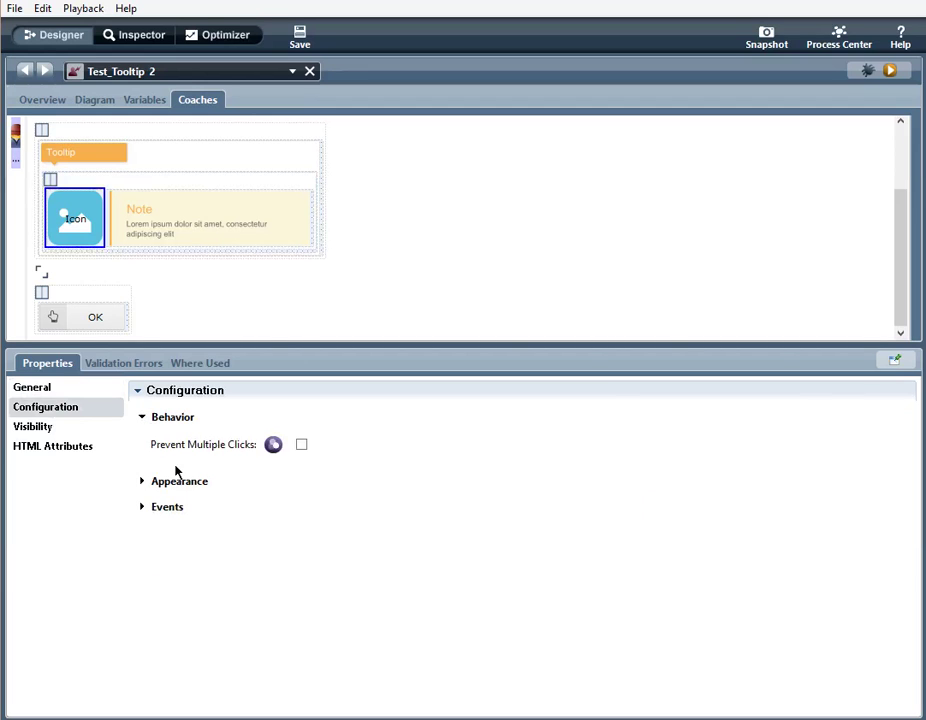
pyautogui.moveTo(169, 452)
pyautogui.click(144, 419)
pyautogui.click(143, 443)
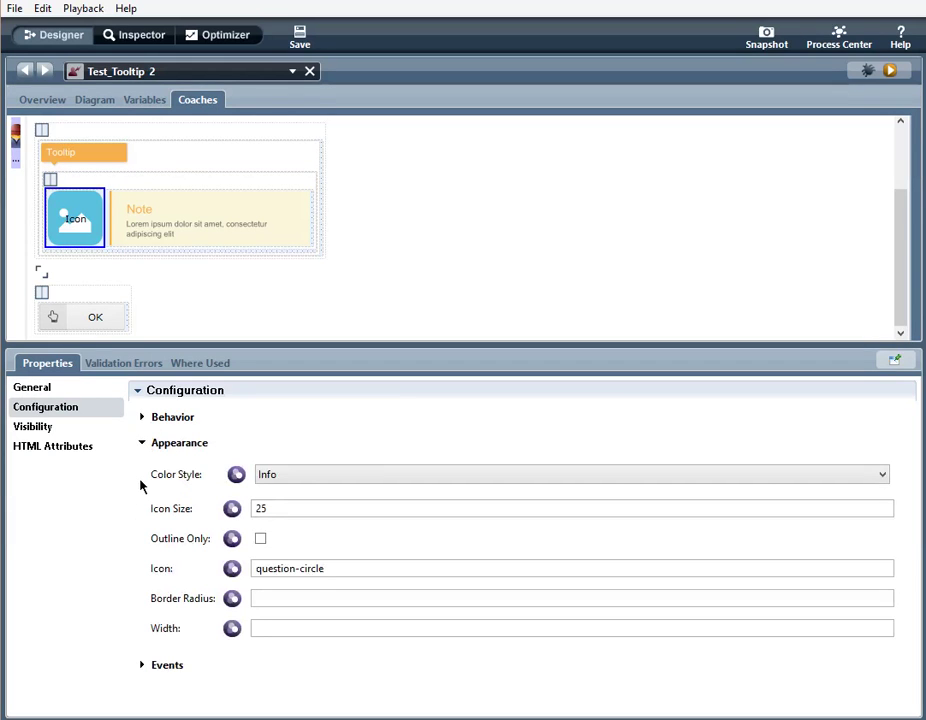
pyautogui.click(305, 478)
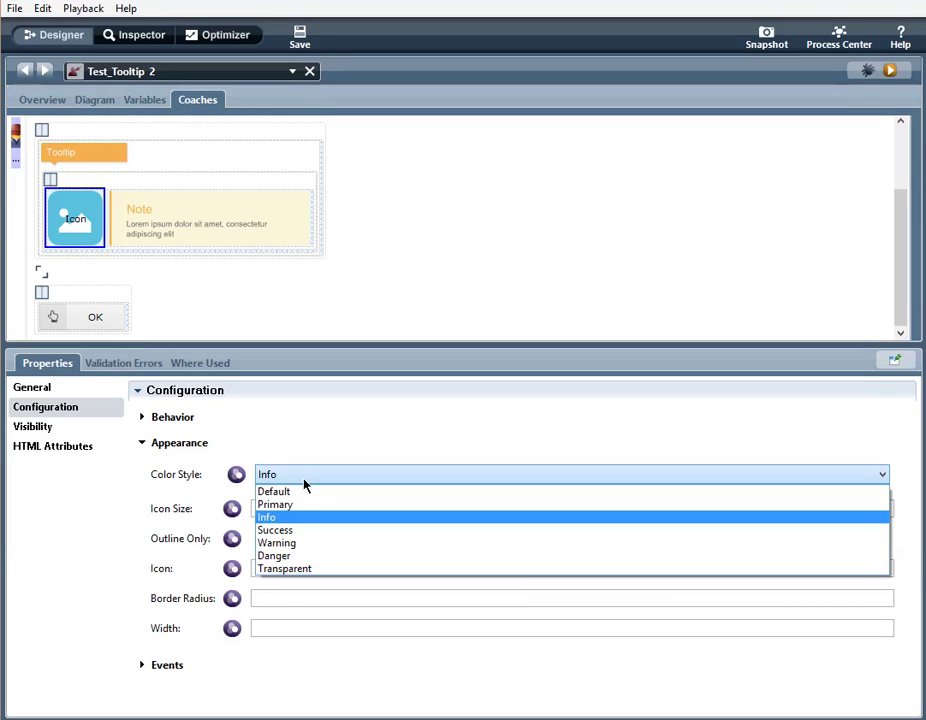
pyautogui.click(87, 513)
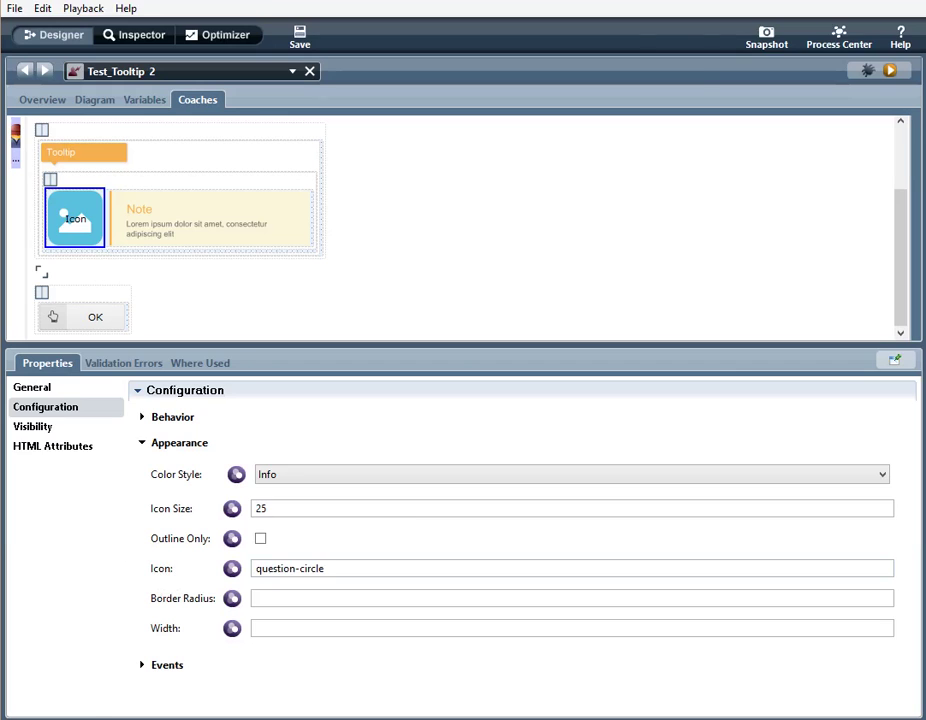
# Step: Browse the Font Awesome icons page for question-circle, then return to Process Designer
pyautogui.hotkey('alt', 'Tab')
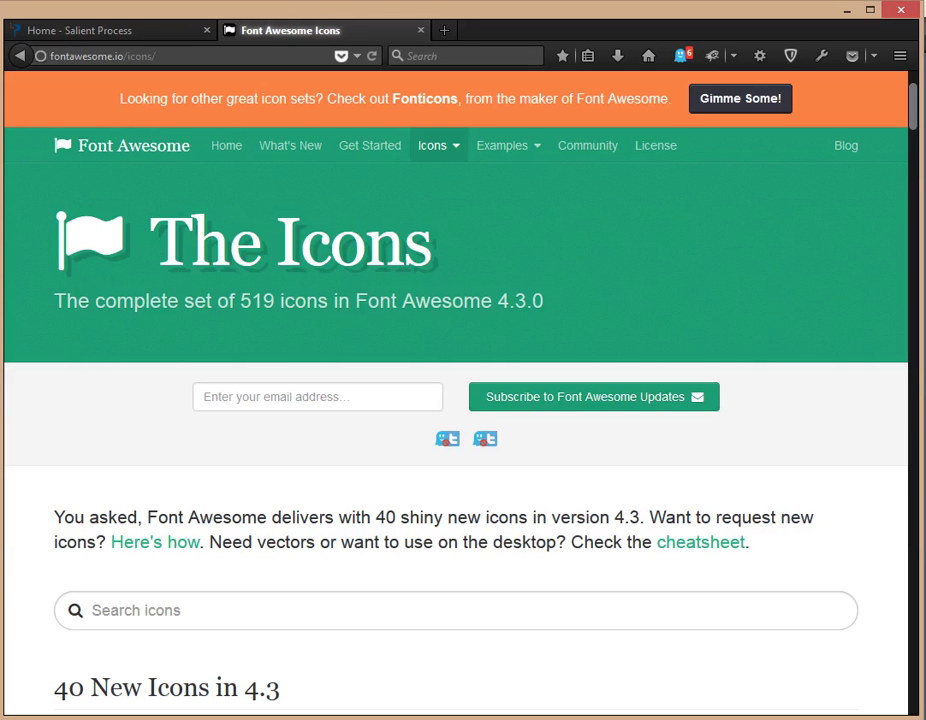
pyautogui.scroll(-12, 874, 442)
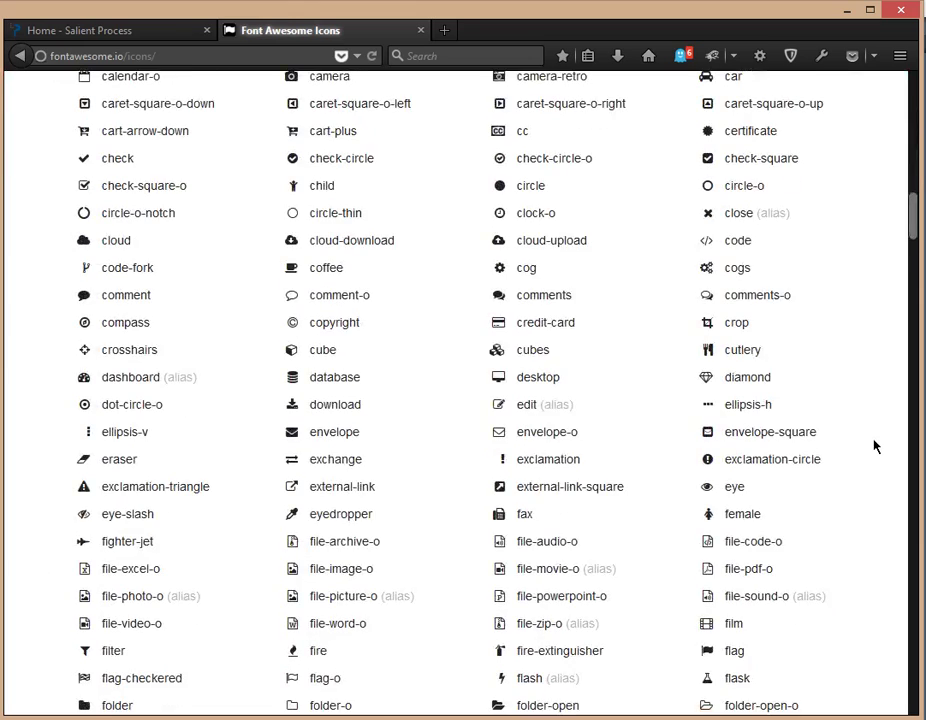
pyautogui.scroll(-10, 875, 470)
pyautogui.scroll(5, 877, 484)
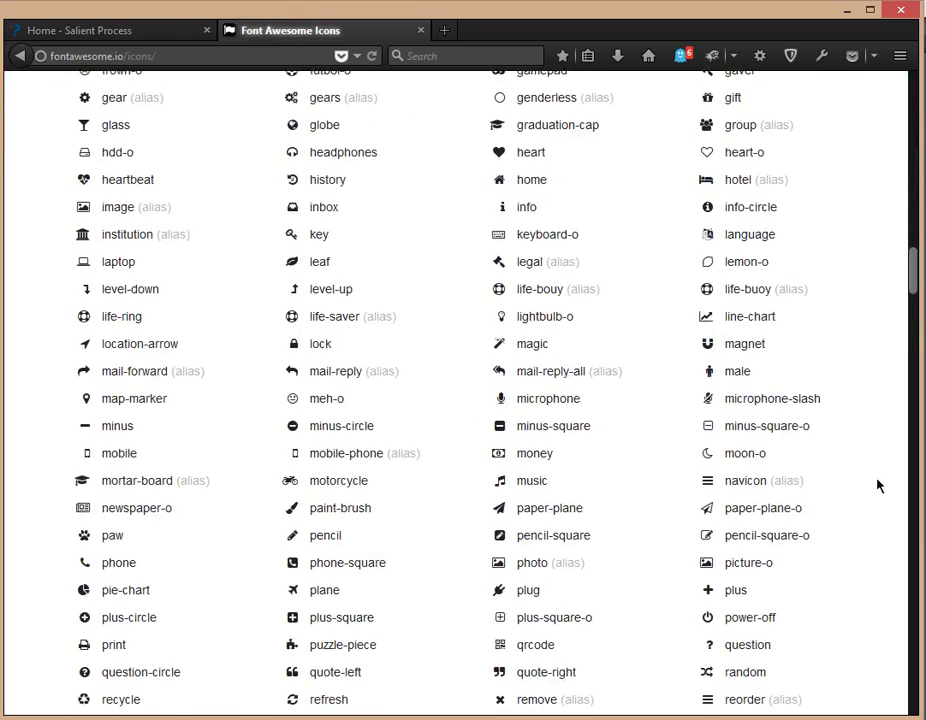
pyautogui.scroll(10, 877, 484)
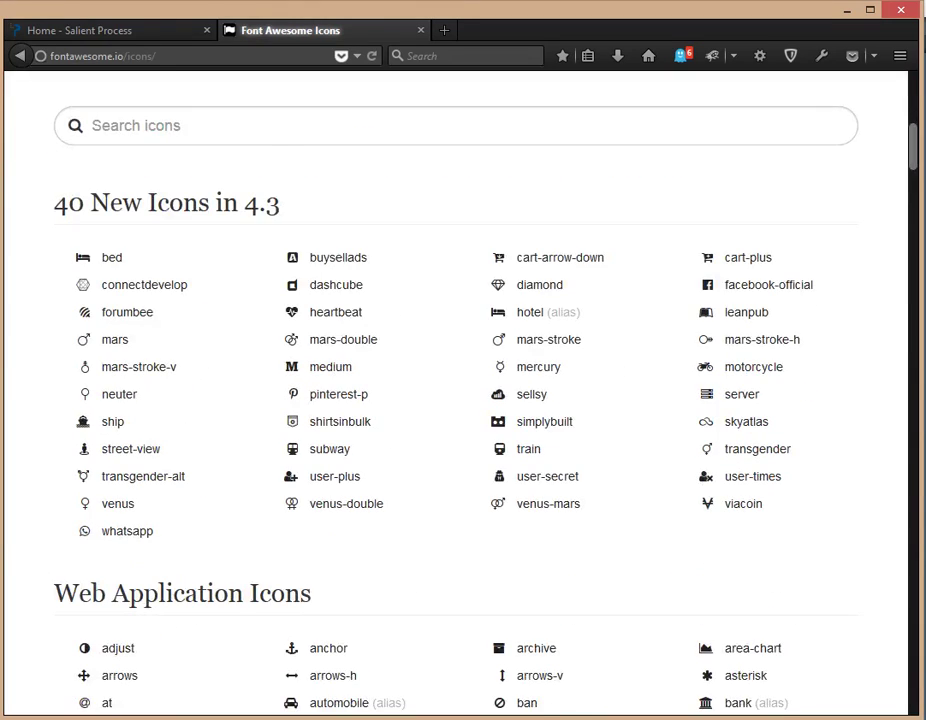
pyautogui.hotkey('alt', 'Tab')
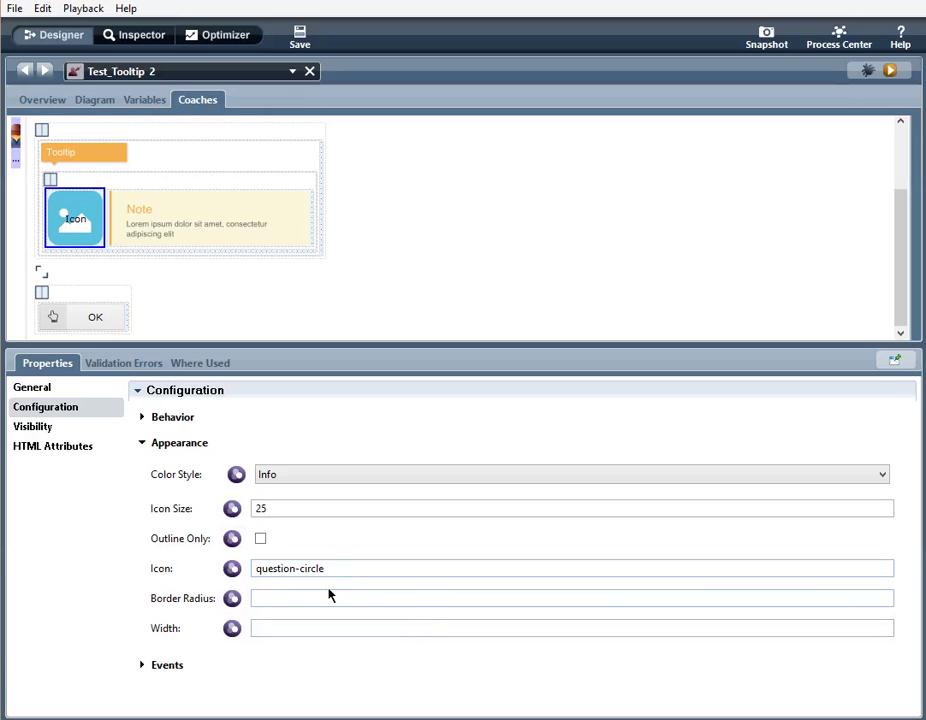
pyautogui.moveTo(155, 604)
pyautogui.click(143, 443)
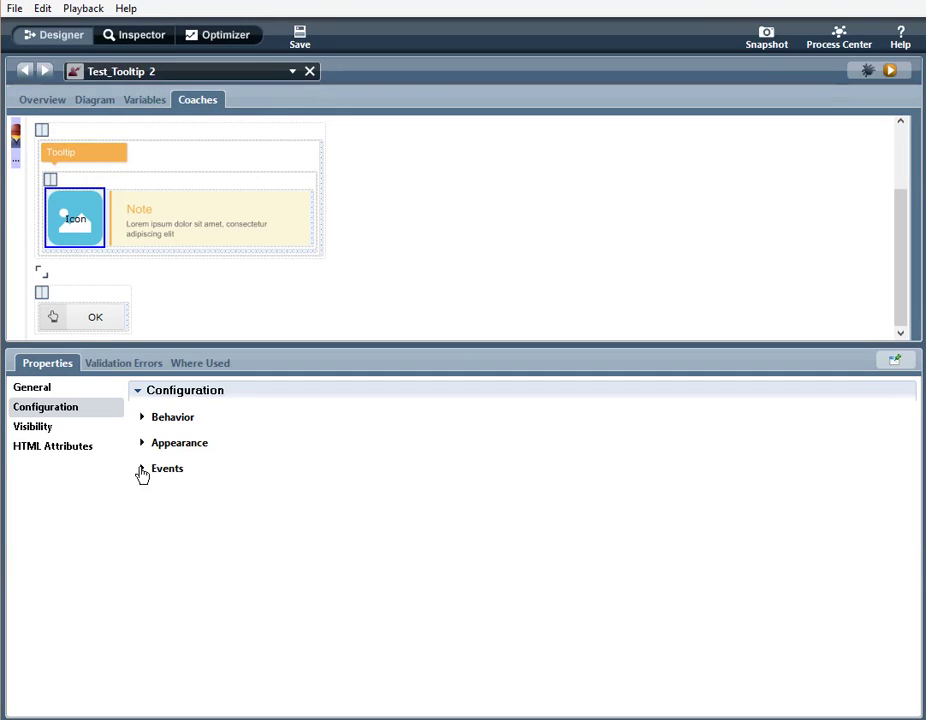
pyautogui.click(142, 469)
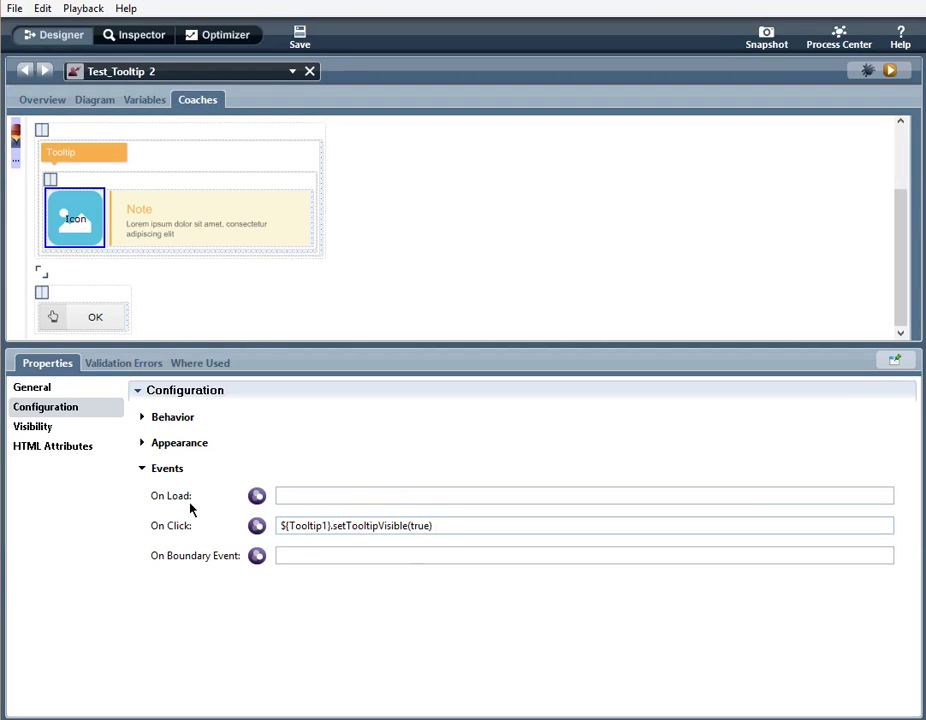
pyautogui.click(161, 467)
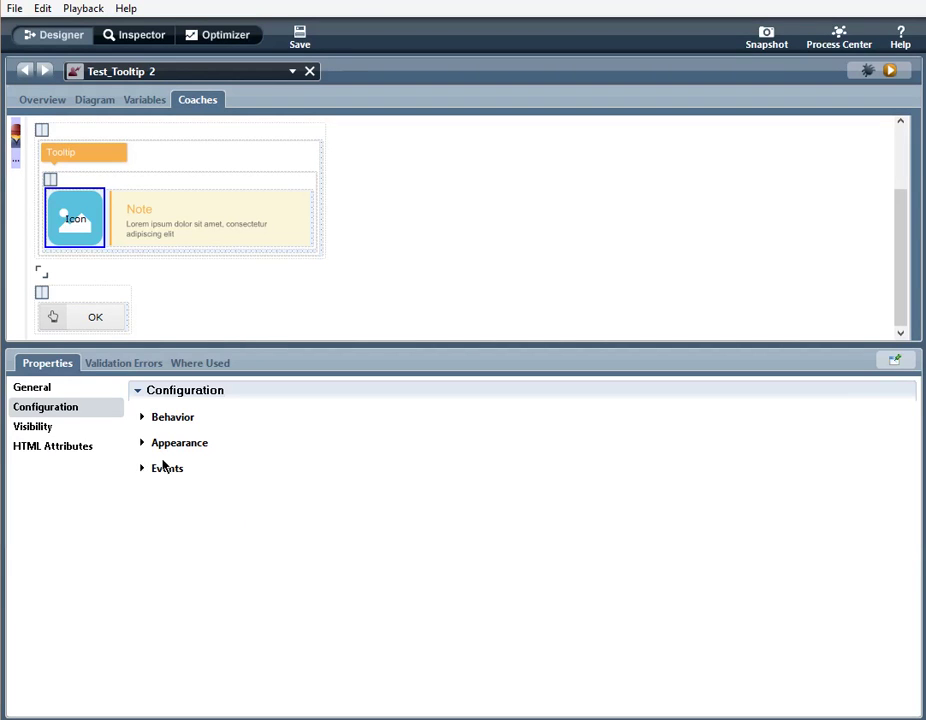
# Step: Select the Note and check its text formula 'This Tooltip uses an Icon'
pyautogui.click(218, 225)
pyautogui.click(143, 419)
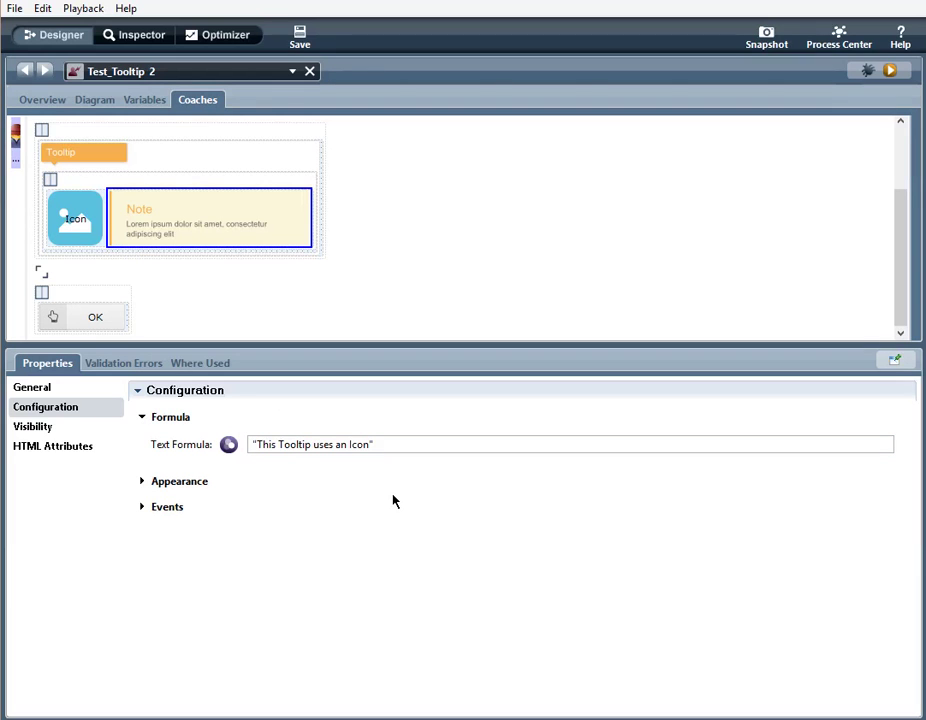
pyautogui.click(143, 418)
# Step: Confirm the Note's Default label style and Info colour, then check its empty event handlers
pyautogui.click(141, 443)
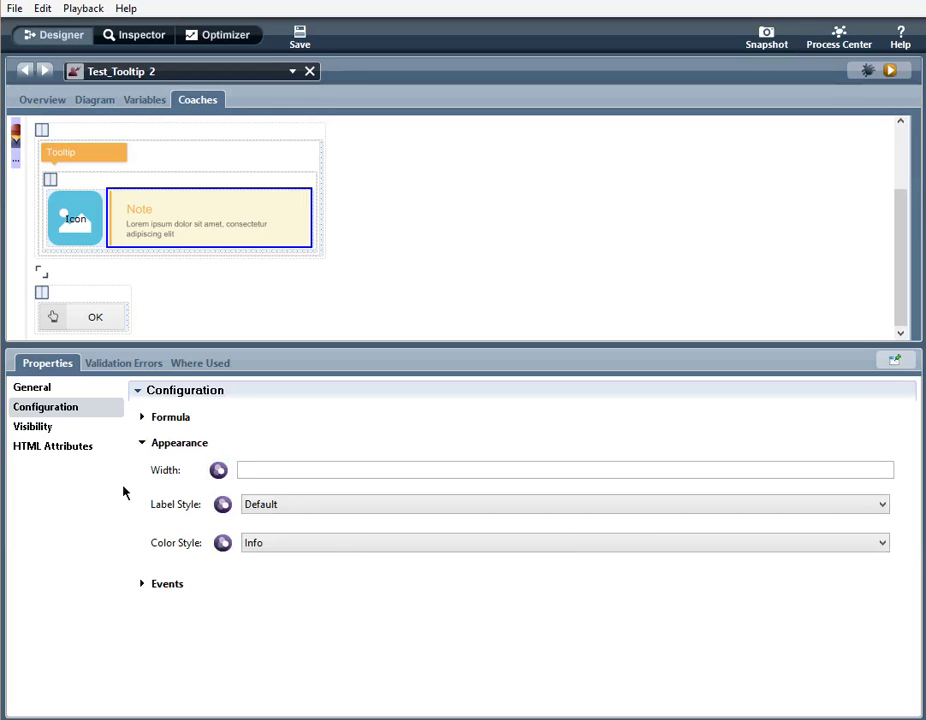
pyautogui.click(305, 505)
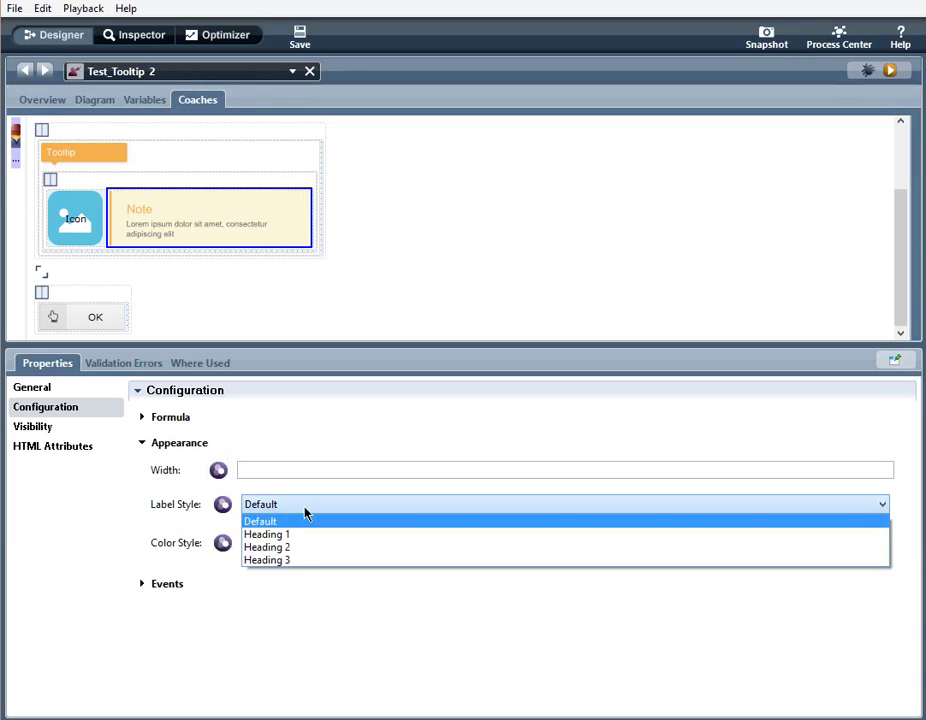
pyautogui.click(305, 510)
pyautogui.click(305, 548)
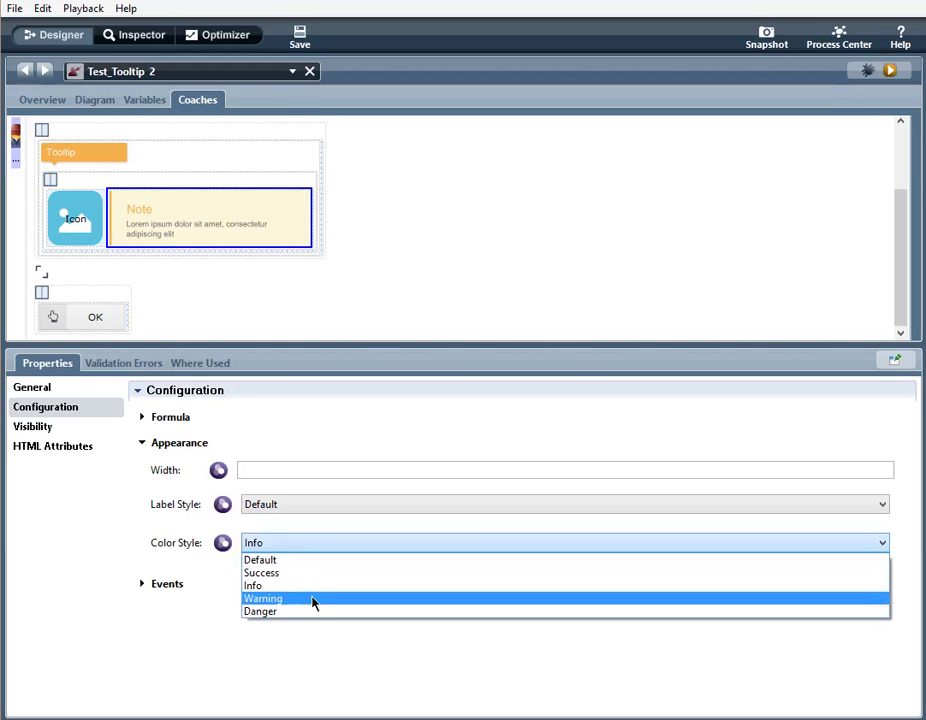
pyautogui.click(124, 554)
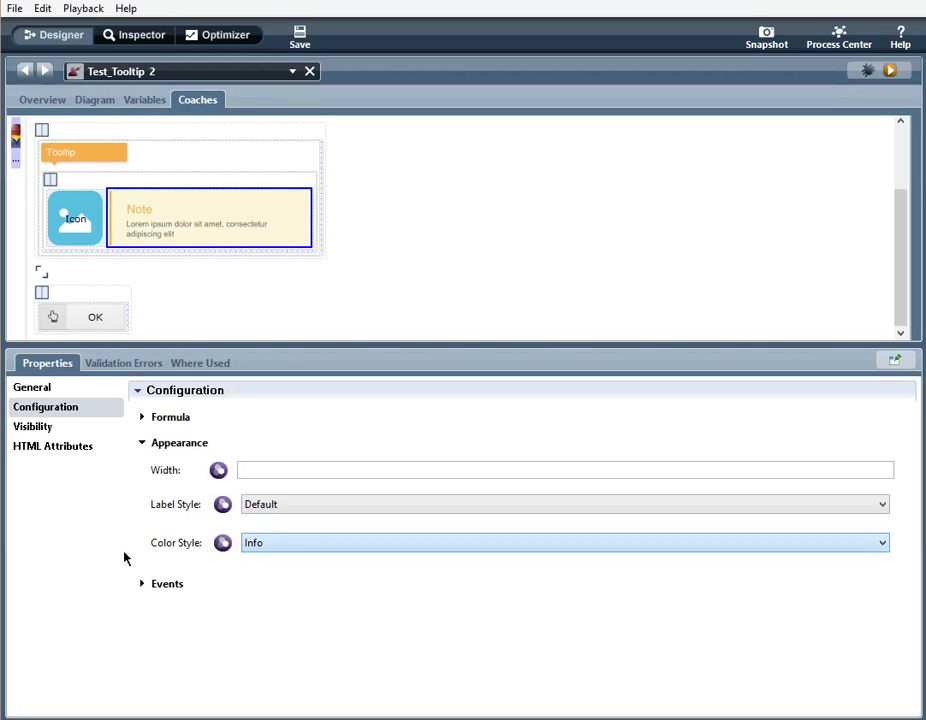
pyautogui.click(145, 445)
pyautogui.click(145, 470)
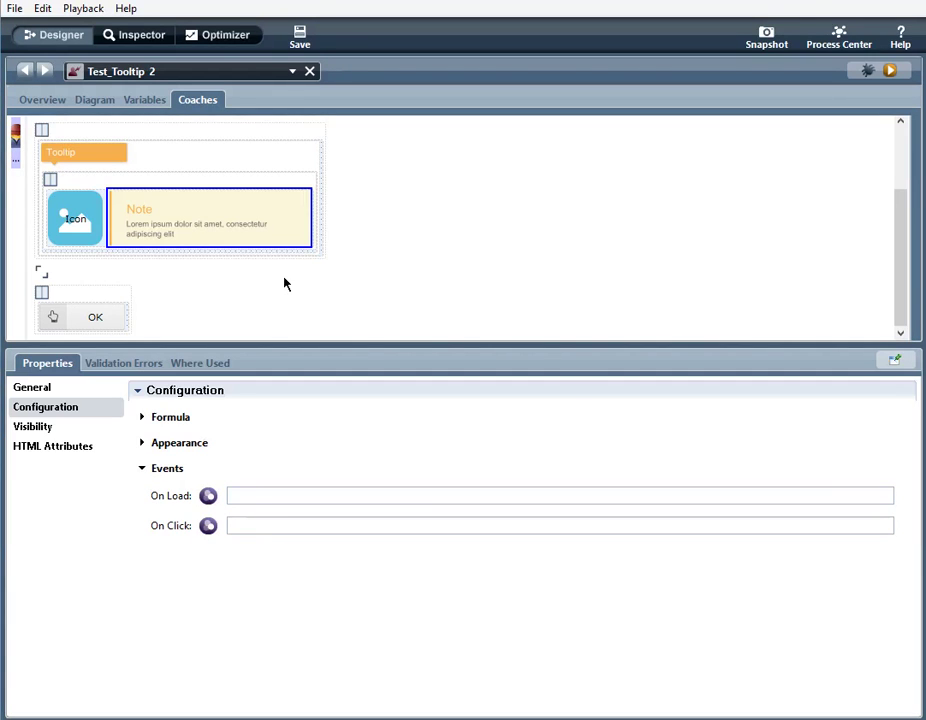
pyautogui.click(143, 469)
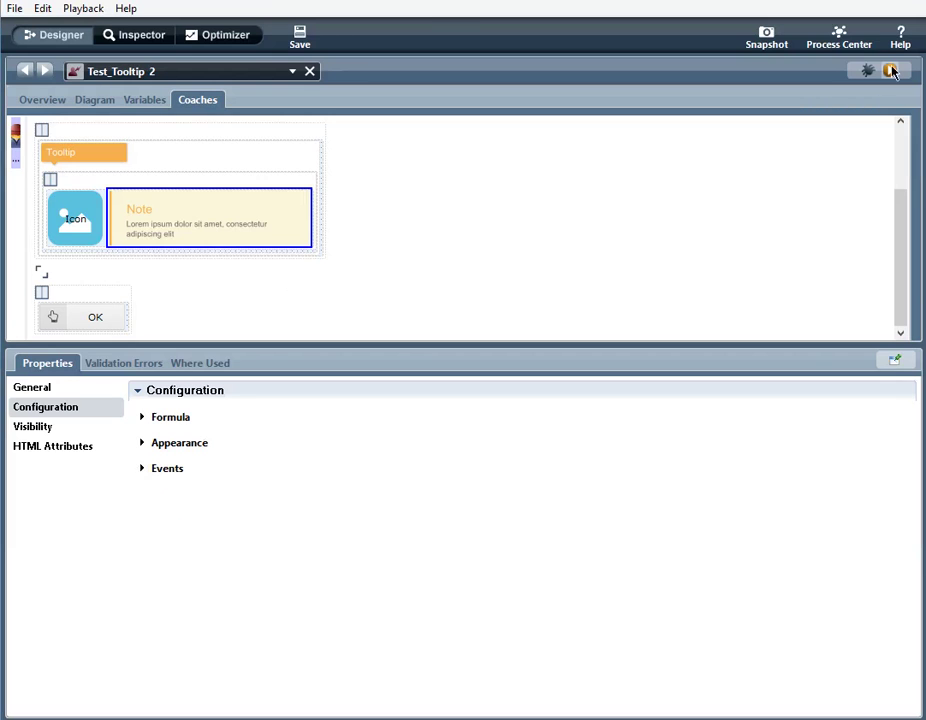
# Step: Run the coach and click the question-circle icon to display the tooltip and its message
pyautogui.click(890, 70)
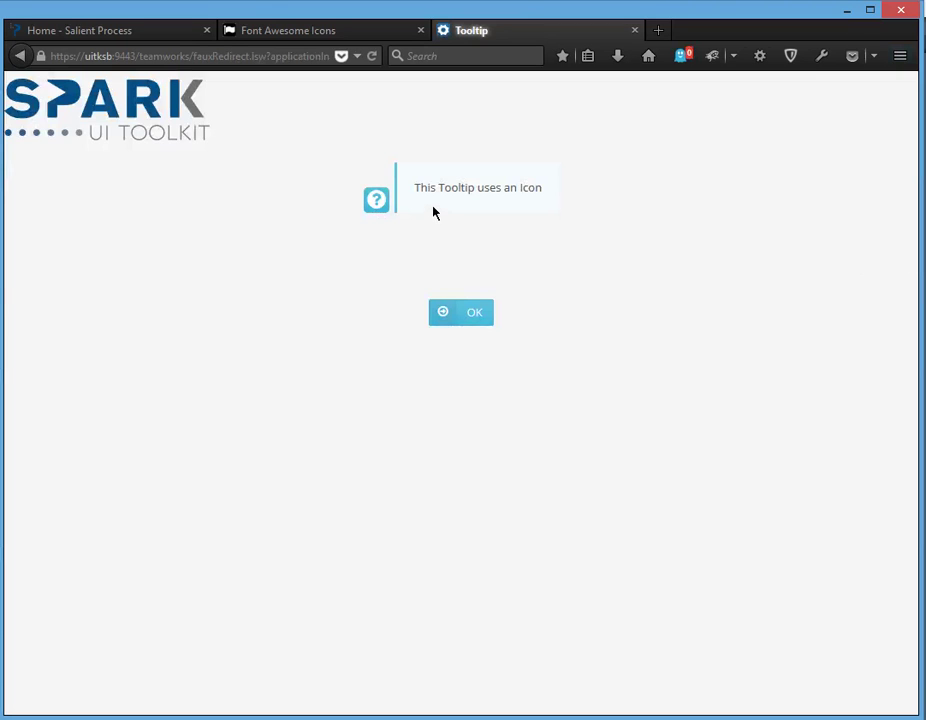
pyautogui.click(376, 216)
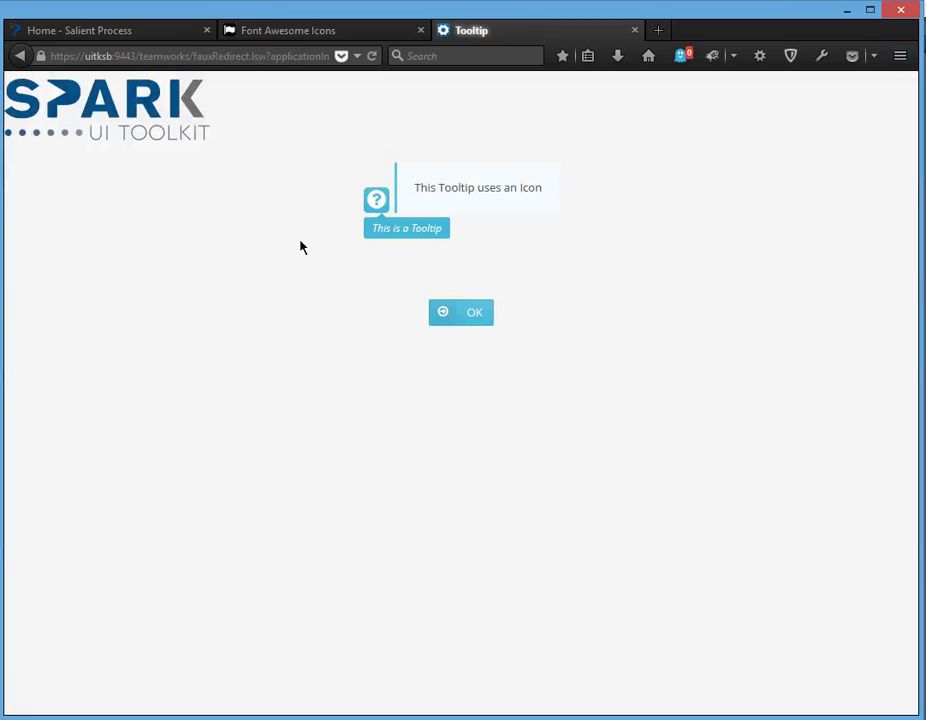
pyautogui.click(376, 236)
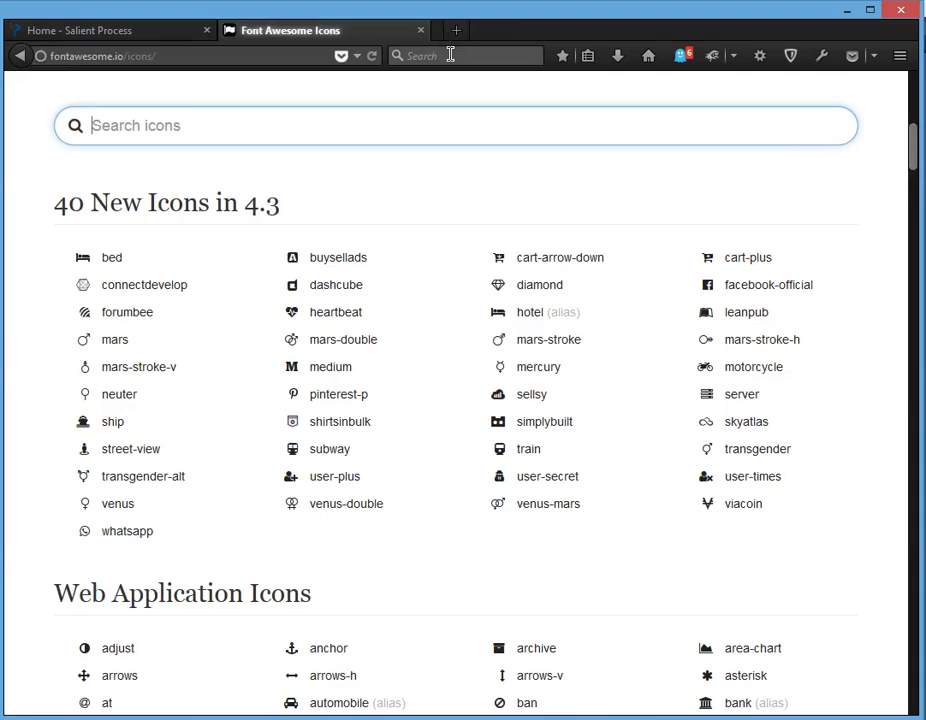
# Step: On the Salient Process site, open Support, view the SPARK Toolkits request form, then go back
pyautogui.hotkey('ctrl', 'Tab')
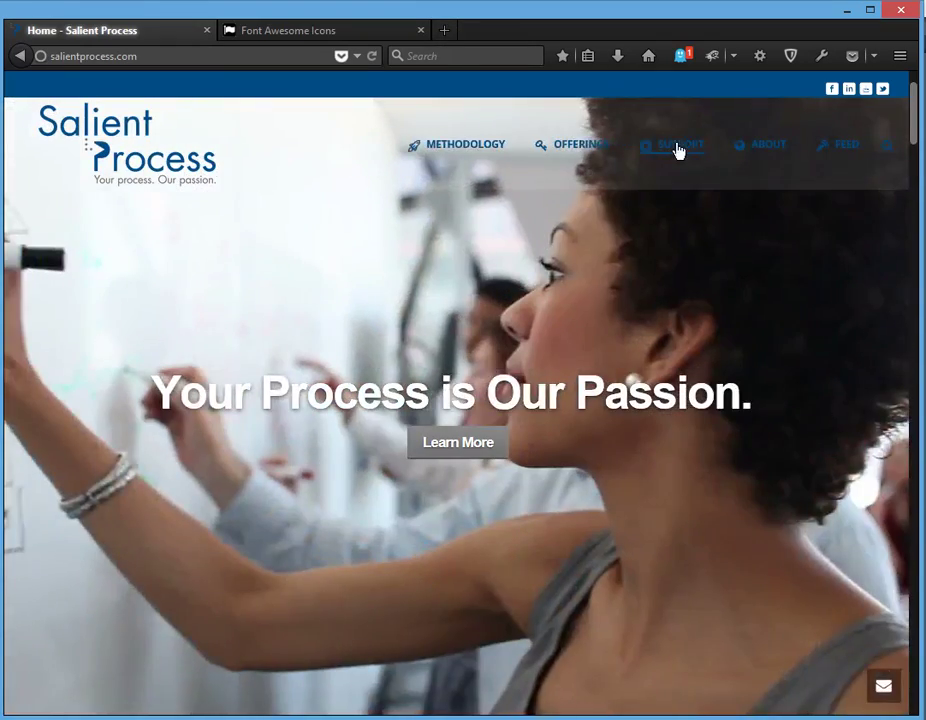
pyautogui.click(676, 146)
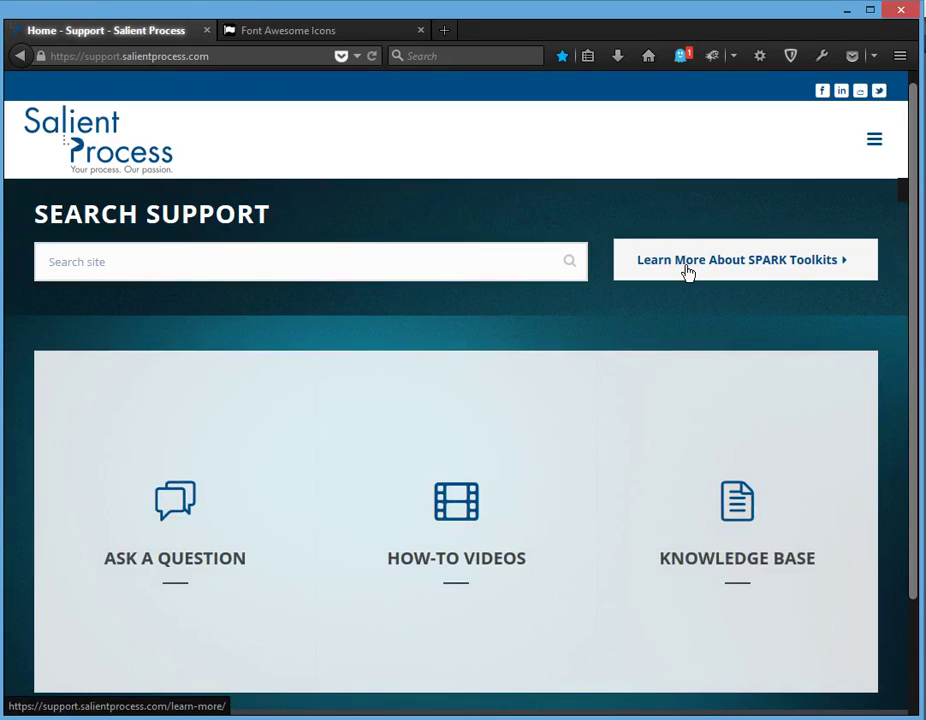
pyautogui.click(688, 268)
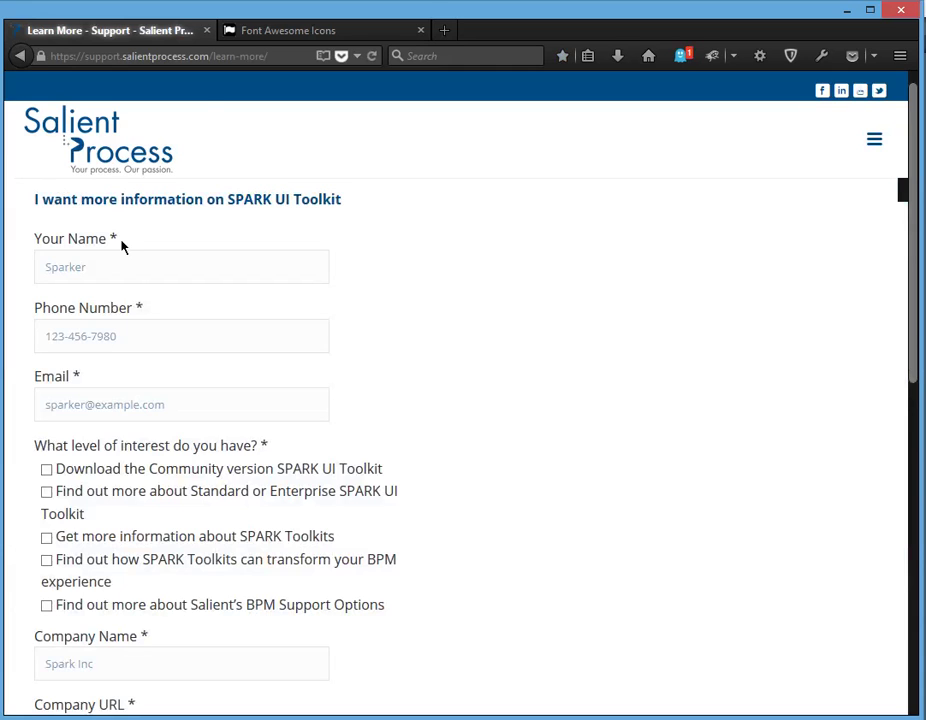
pyautogui.click(20, 56)
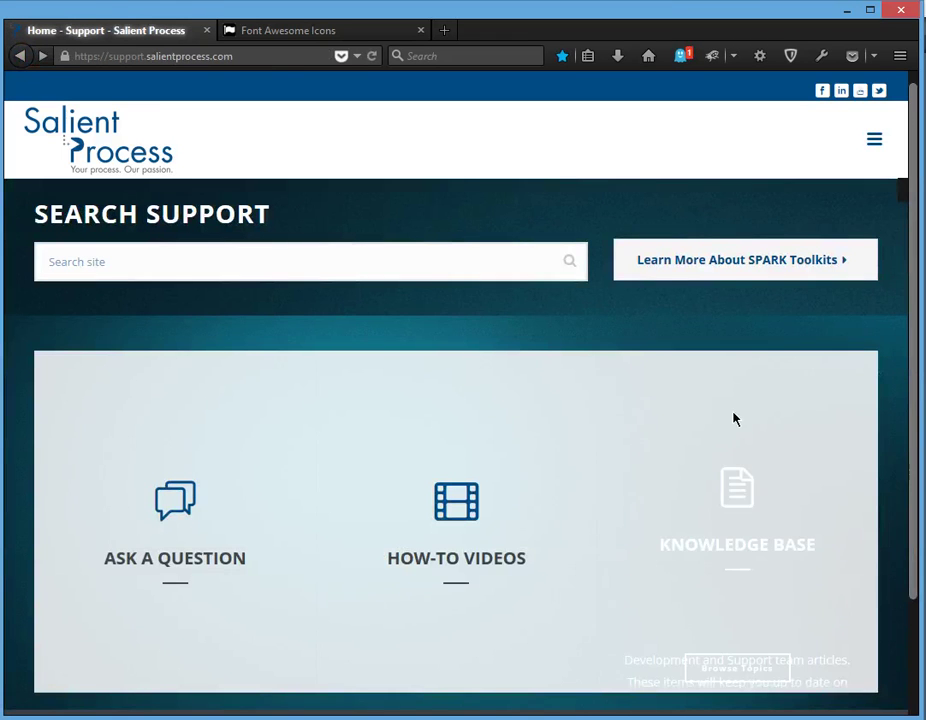
# Step: Browse the knowledge base topics and look through the Getting Started articles
pyautogui.moveTo(734, 418)
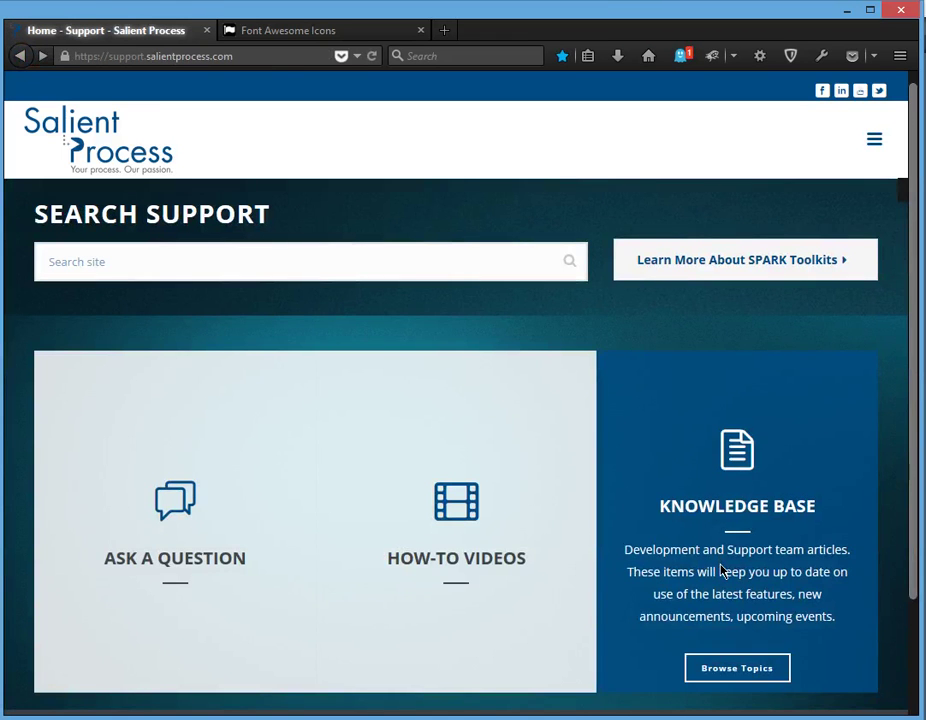
pyautogui.click(736, 666)
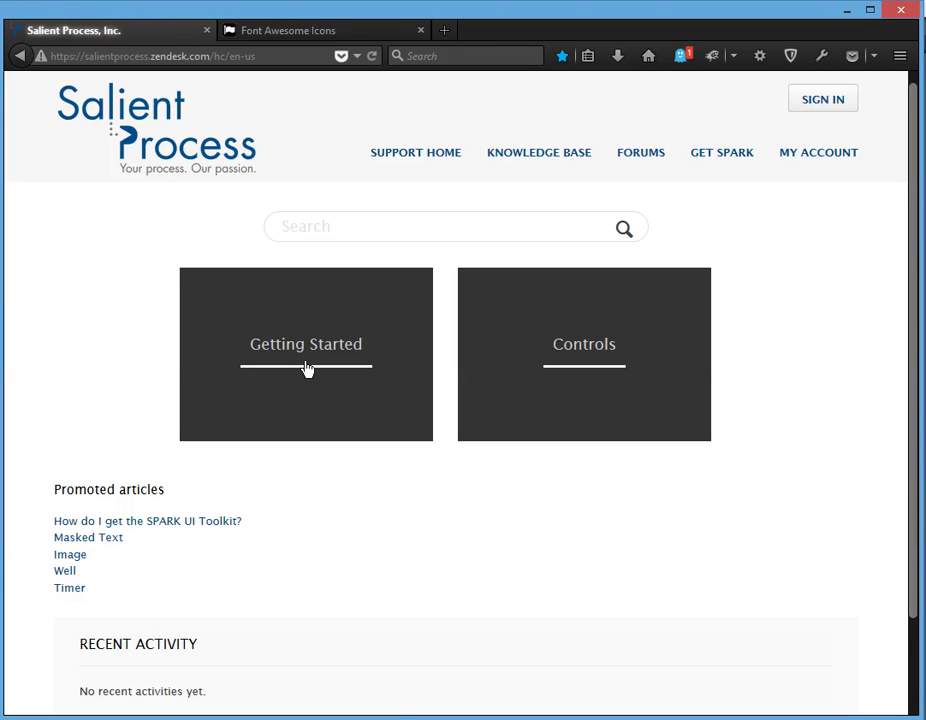
pyautogui.click(307, 369)
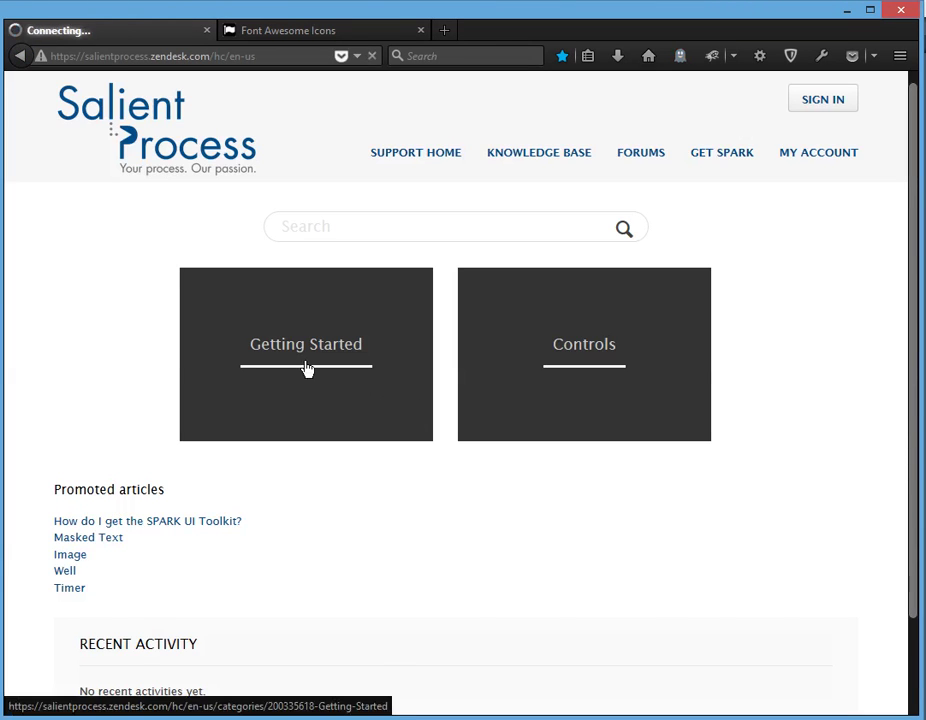
pyautogui.scroll(-2, 765, 506)
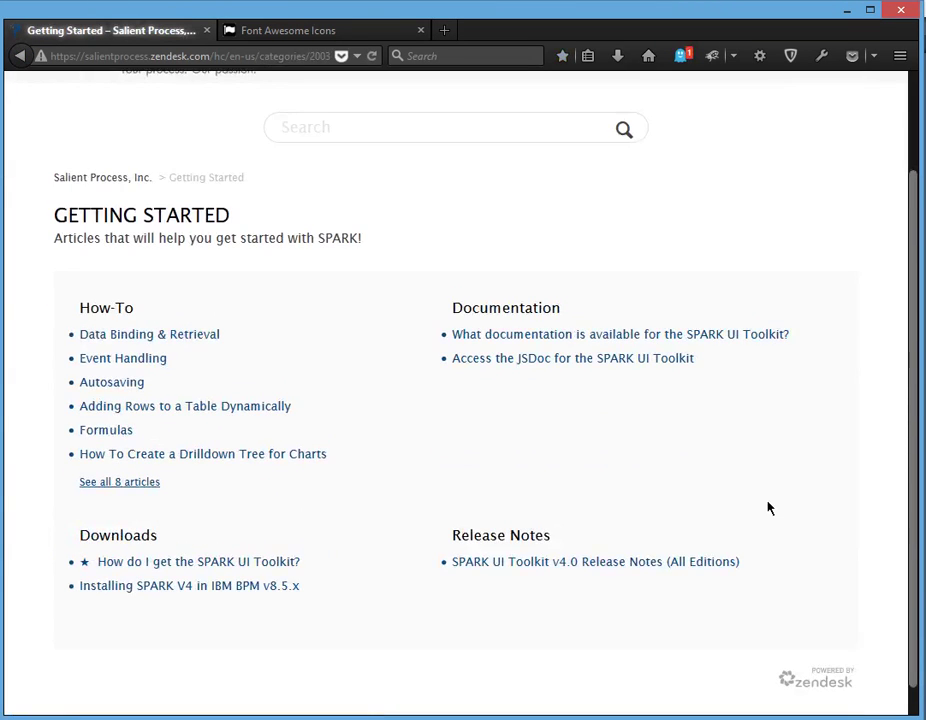
pyautogui.scroll(2, 768, 508)
pyautogui.click(19, 56)
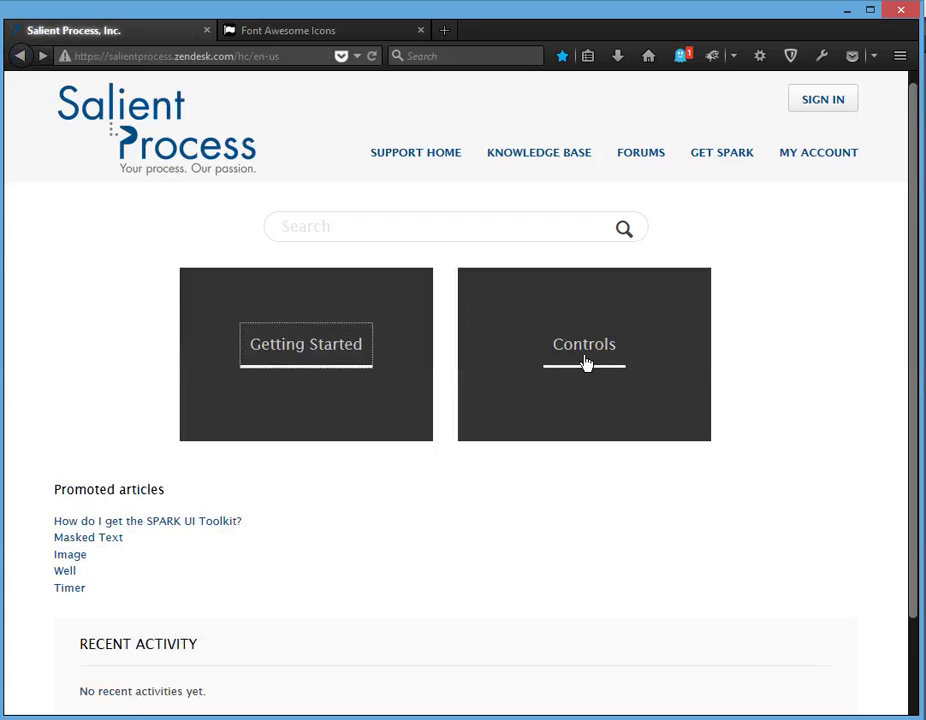
# Step: Open the Controls category listing Basic Controls, Charts, Content, Media, Mobile and Section articles
pyautogui.click(587, 363)
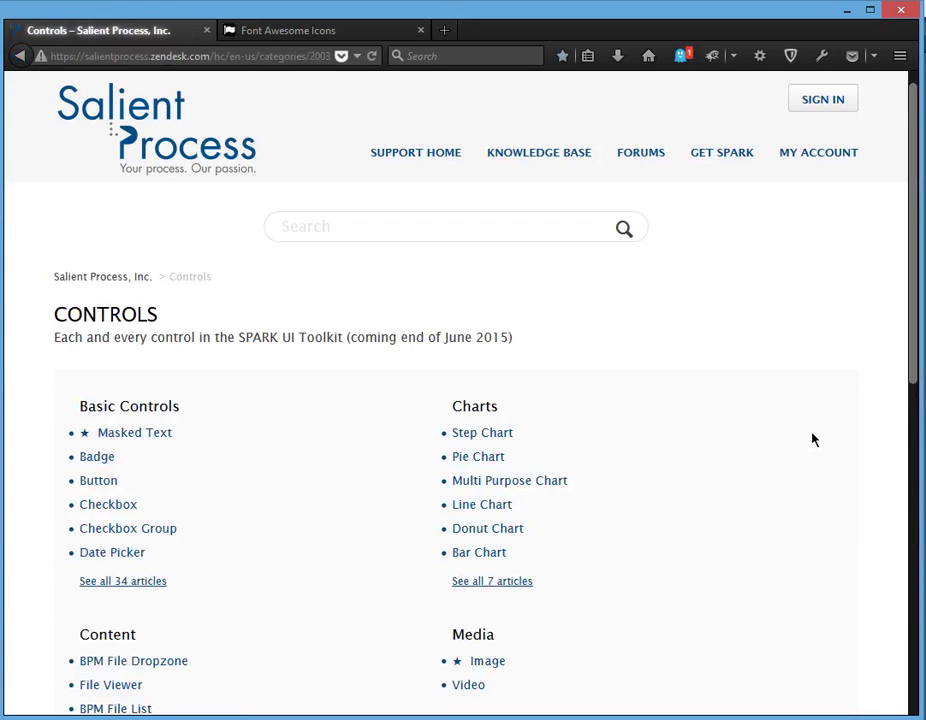
pyautogui.scroll(-6, 812, 440)
pyautogui.scroll(4, 812, 440)
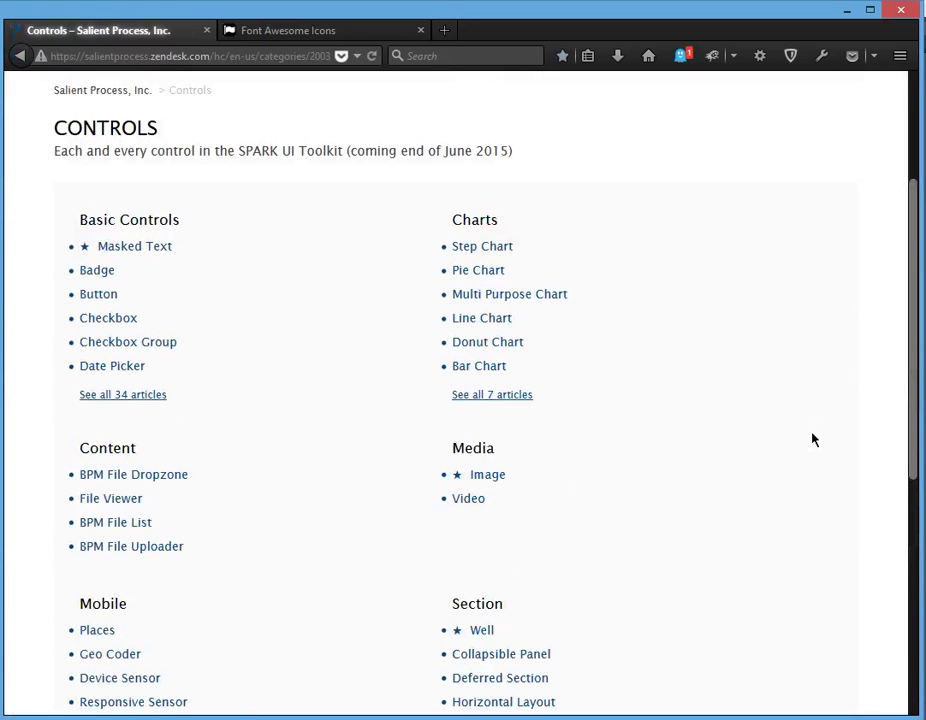
pyautogui.scroll(2, 812, 440)
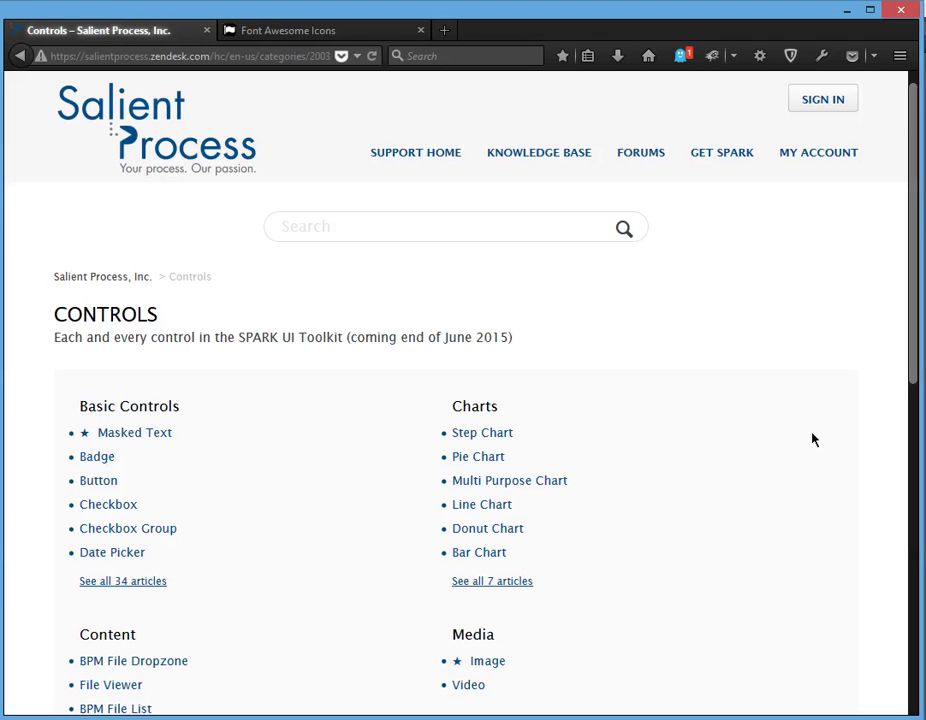